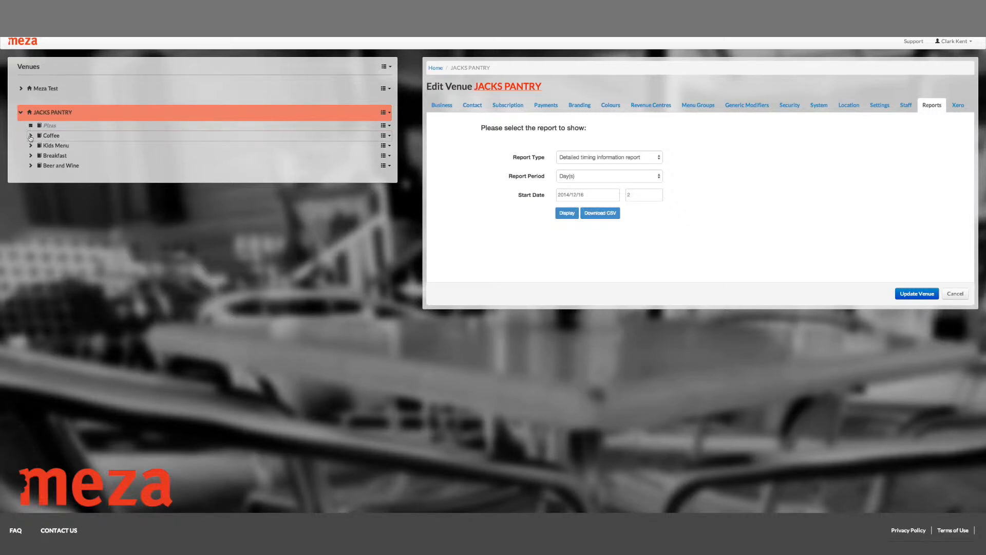
Step: Expand the Coffee menu and its Flat White item under JACKS PANTRY, and open the Coffee menu's settings
left_click(30, 137)
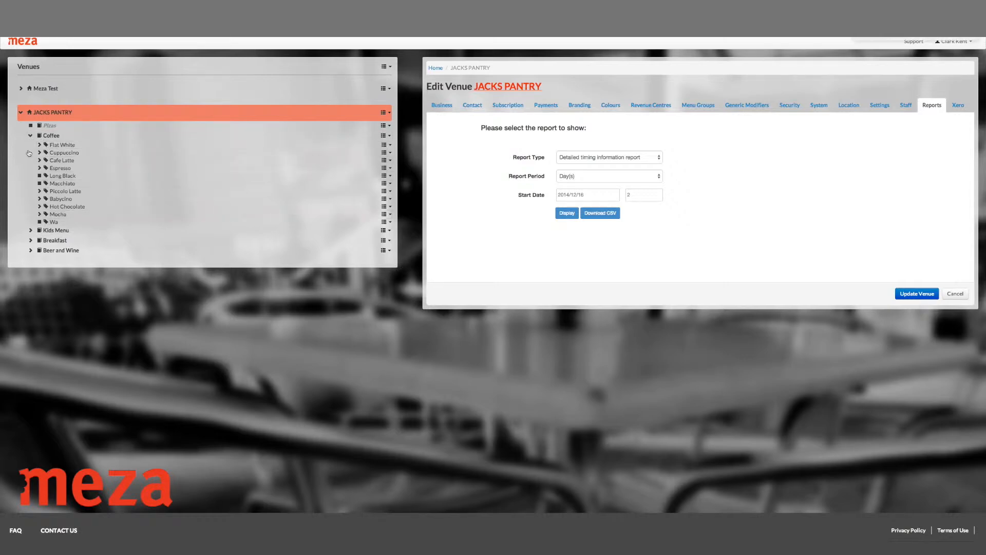
left_click(40, 146)
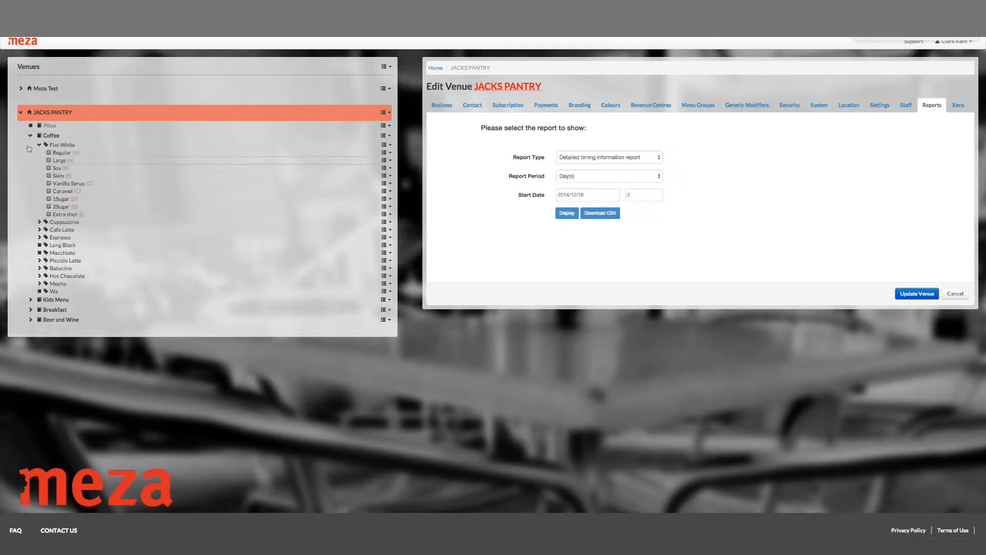
left_click(55, 136)
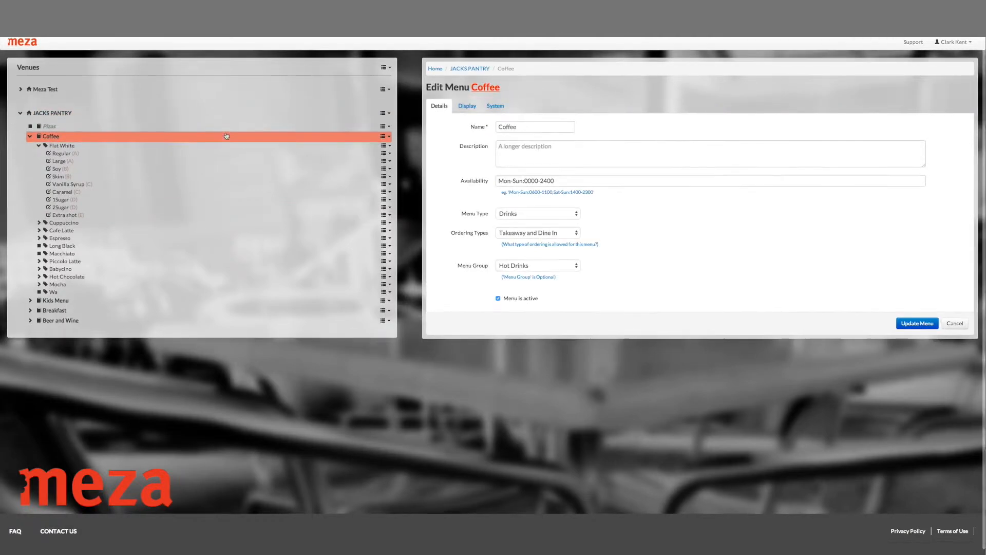
Step: Review the Coffee menu's name, description and availability fields and the available menu types, keeping Drinks
double_click(524, 128)
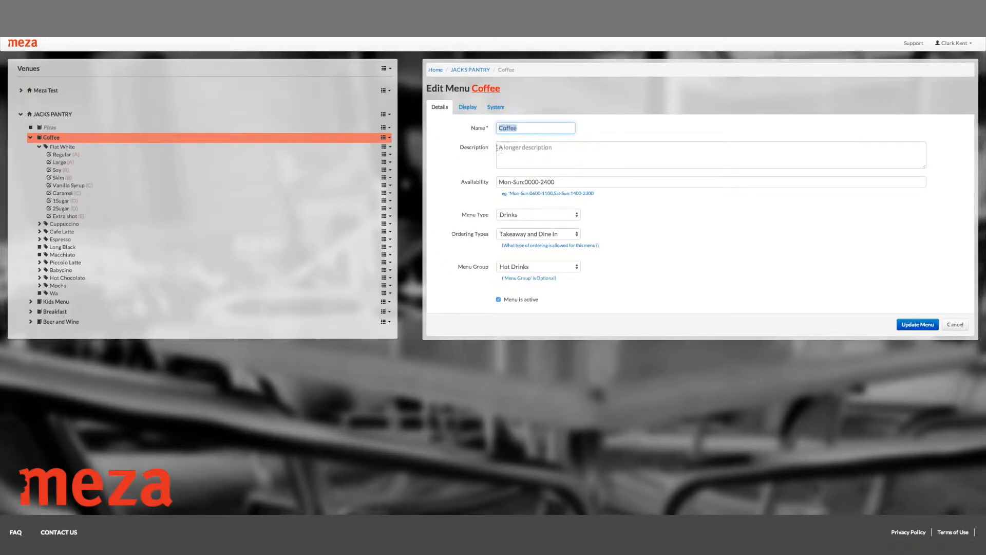
left_click(575, 149)
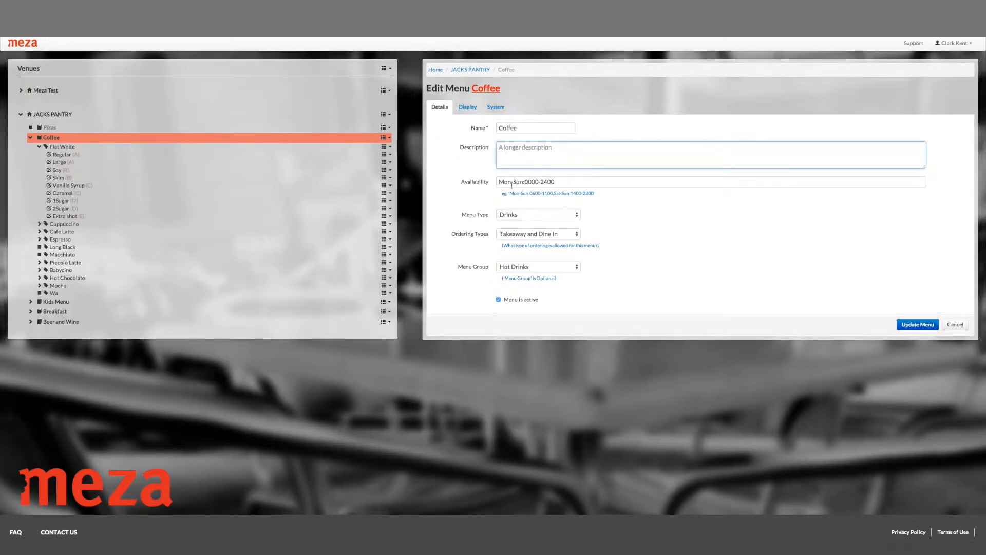
left_click(563, 182)
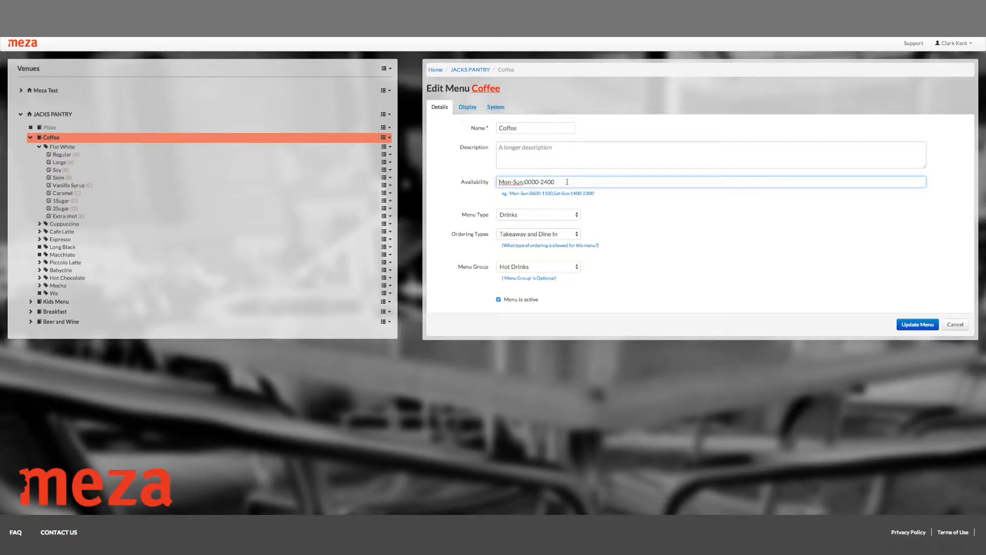
scroll(575, 181, "down", 1)
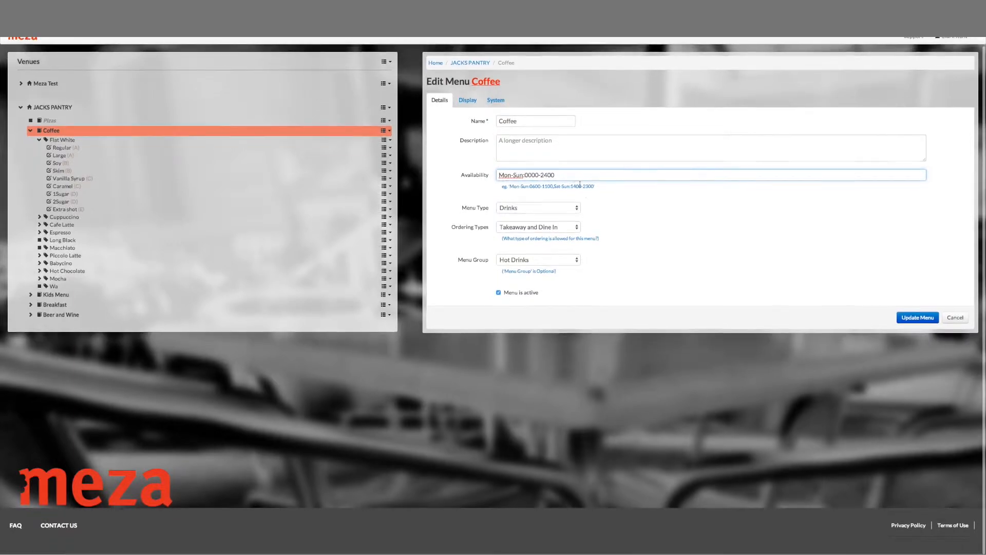
left_click(577, 209)
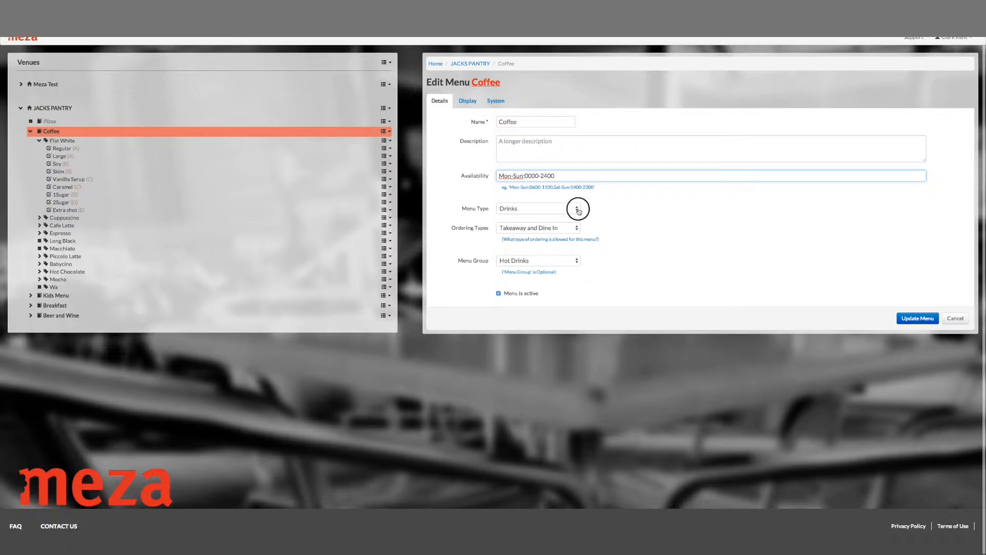
left_click(627, 208)
Step: Switch the Coffee menu's ordering type to Dine In Only and back to Takeaway and Dine In
left_click(558, 228)
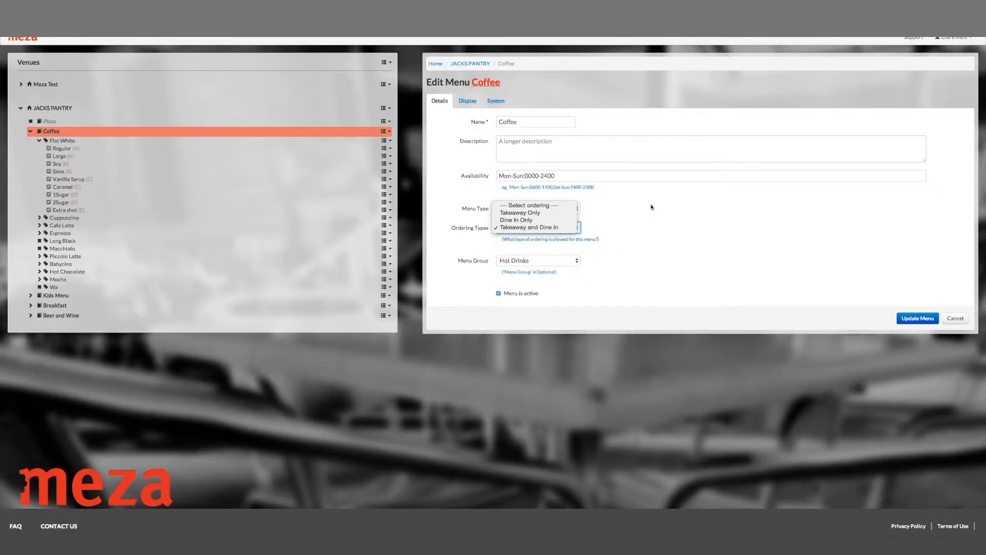
left_click(547, 223)
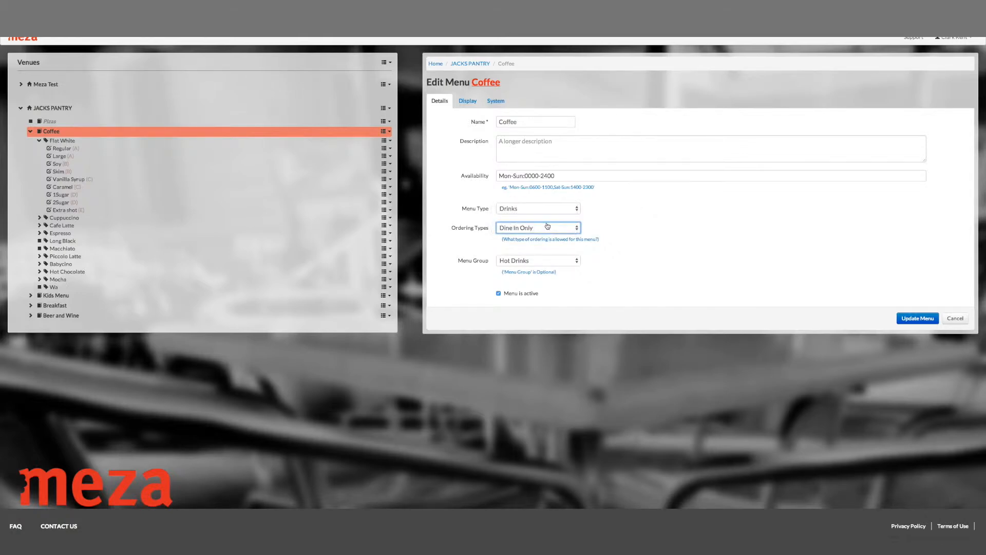
left_click(574, 229)
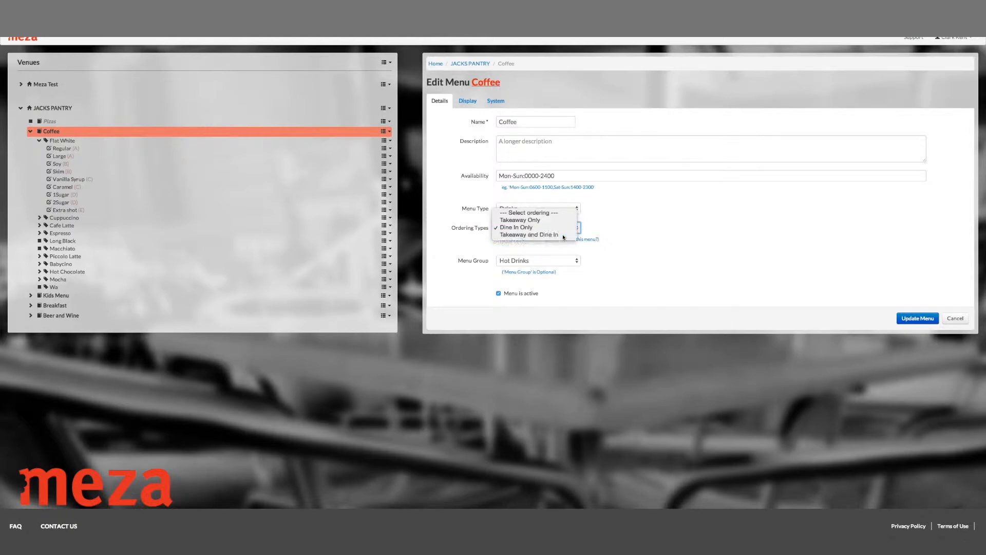
left_click(563, 235)
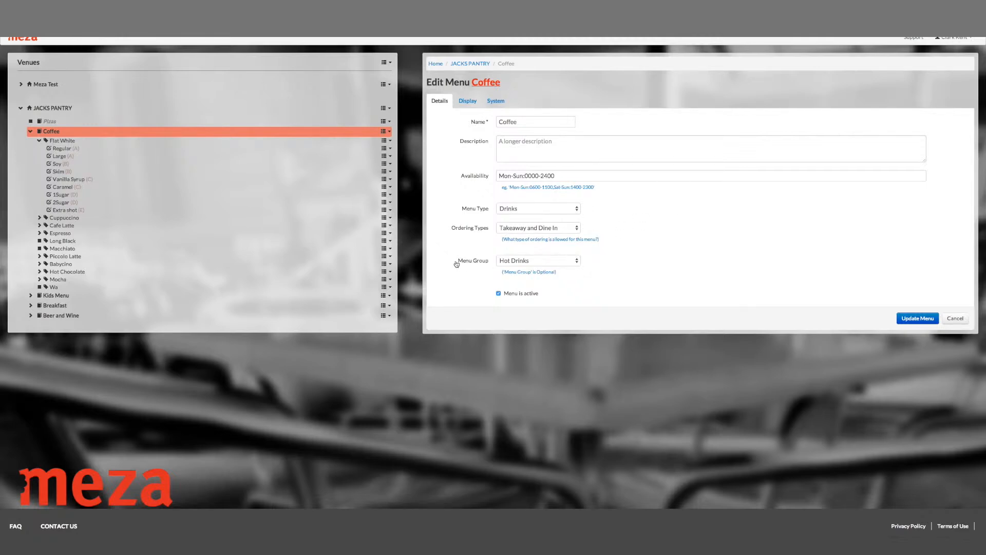
Step: Check the menu group choices for the Coffee menu, keeping Hot Drinks, and look at its active option
left_click(575, 262)
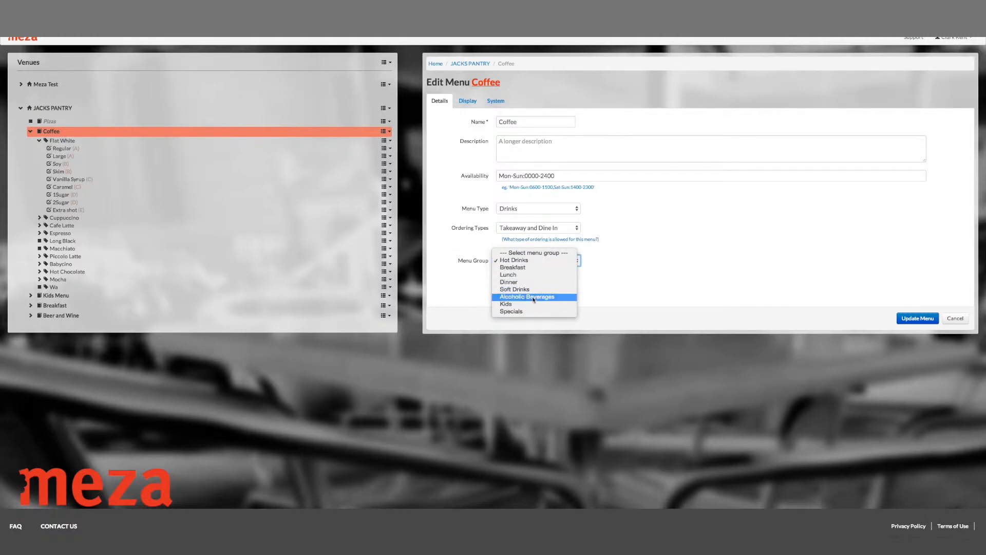
left_click(537, 260)
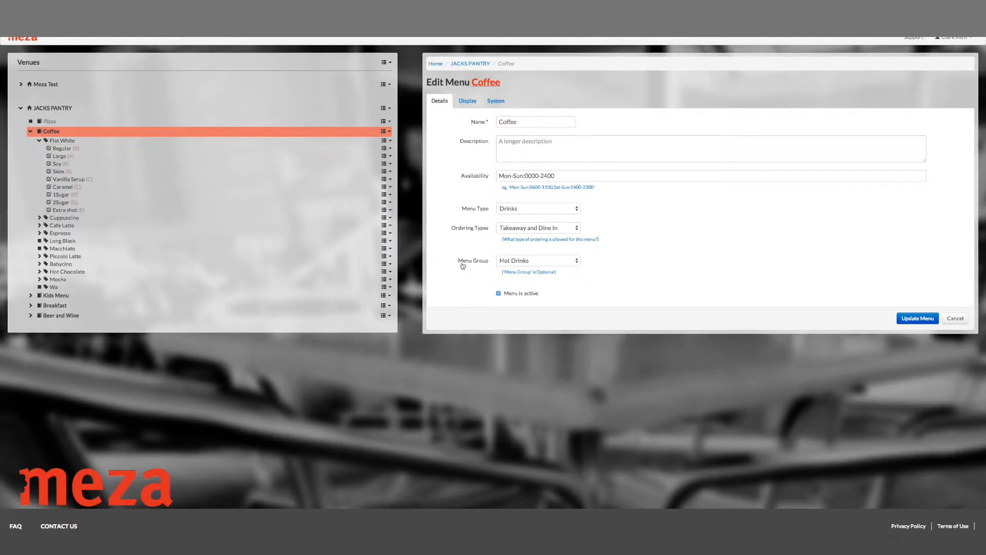
left_click(498, 293)
Step: Examine the Coffee menu's display colour picker and system information, and return to its details
left_click(469, 102)
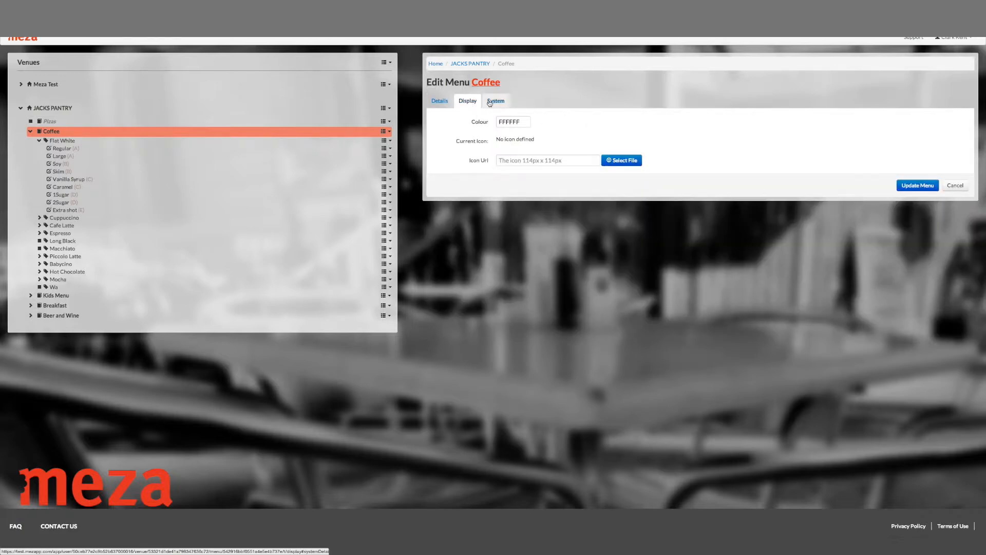
left_click(519, 124)
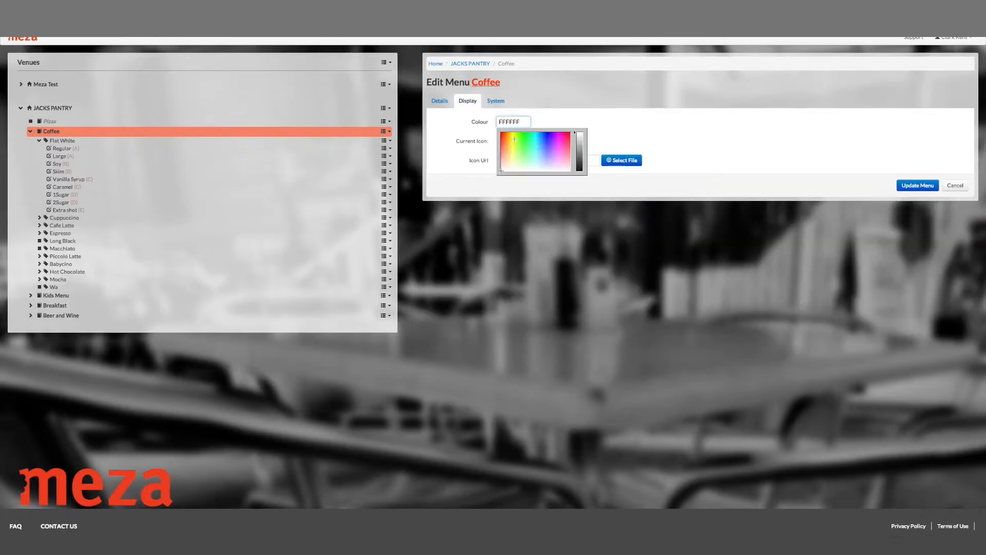
left_click(552, 109)
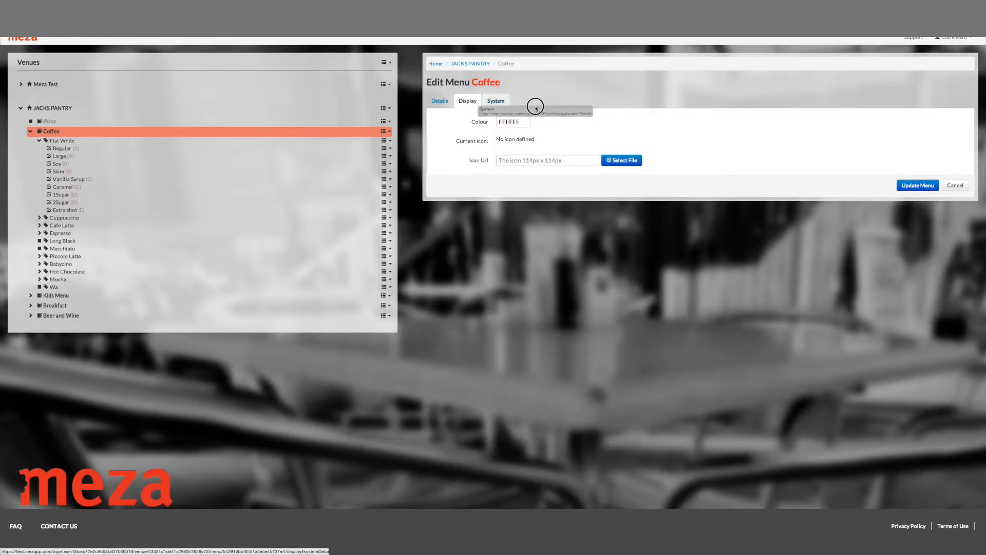
left_click(497, 103)
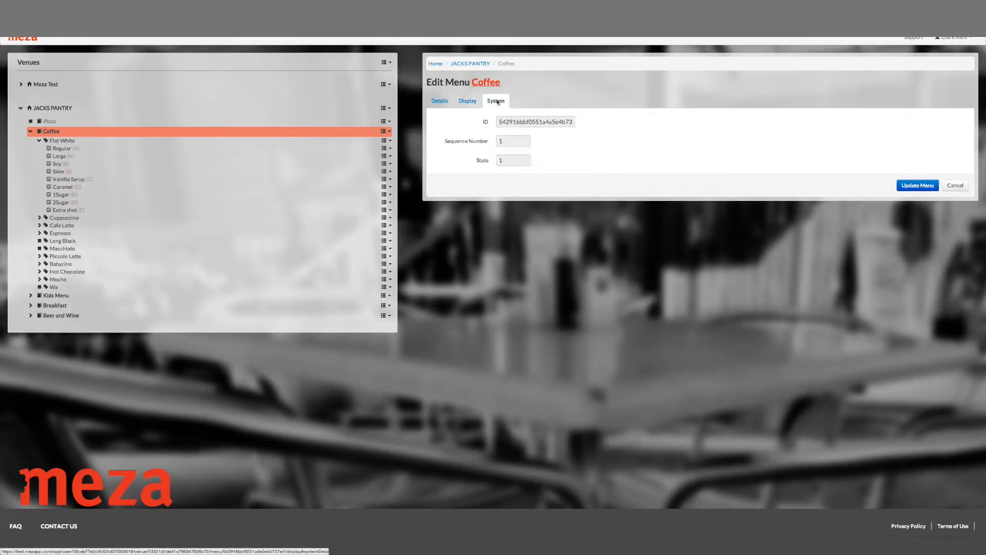
left_click(450, 103)
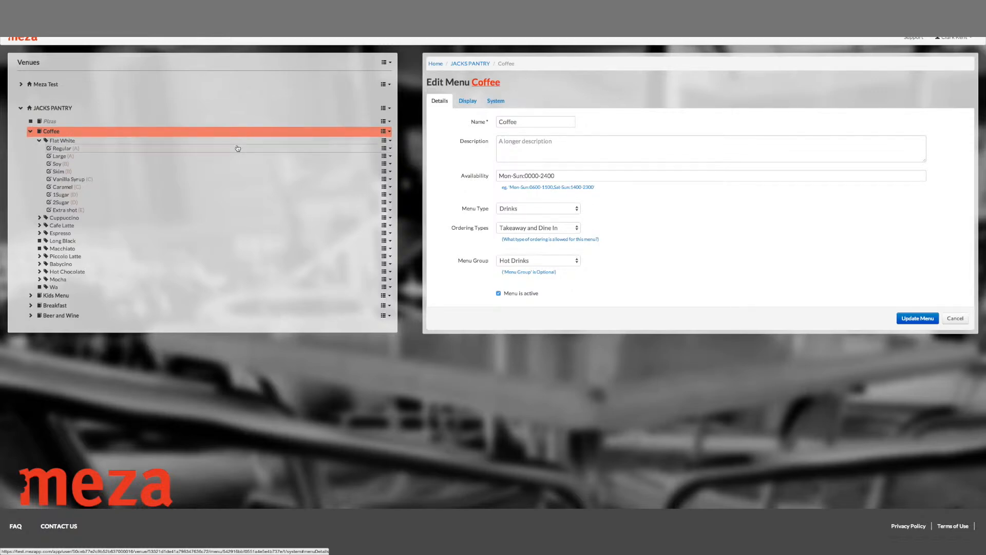
Step: Open the Flat White item in the Coffee menu and review its name, description and price fields
left_click(240, 142)
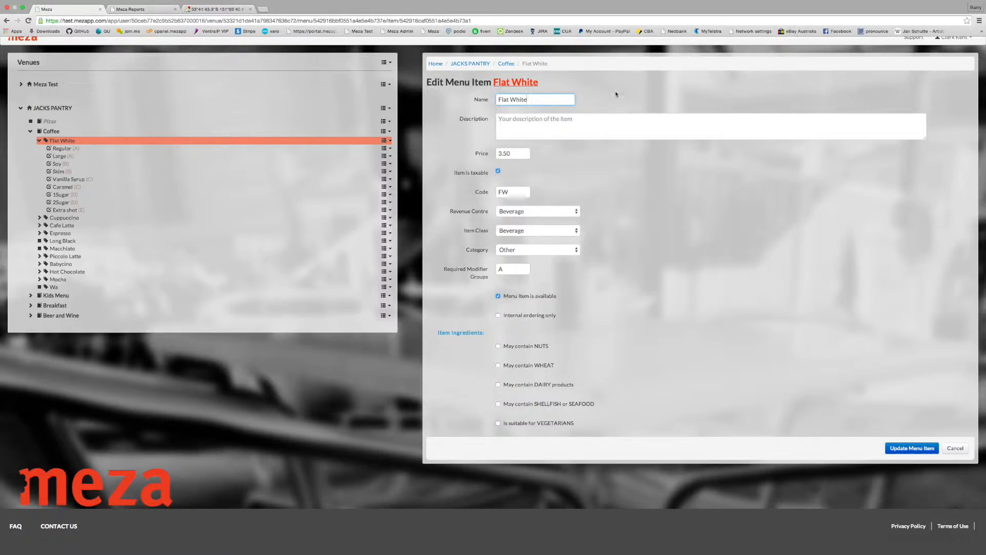
left_click(540, 123)
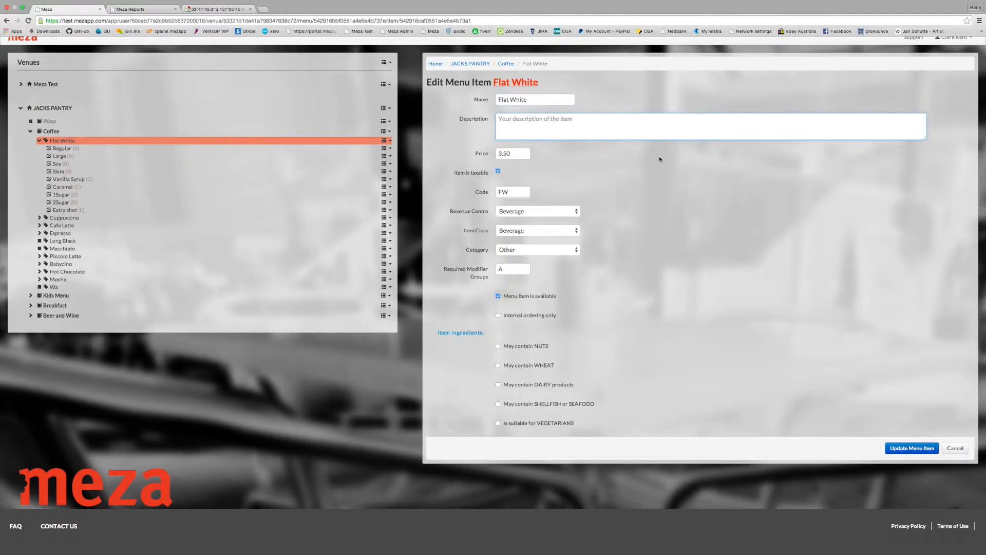
left_click(520, 155)
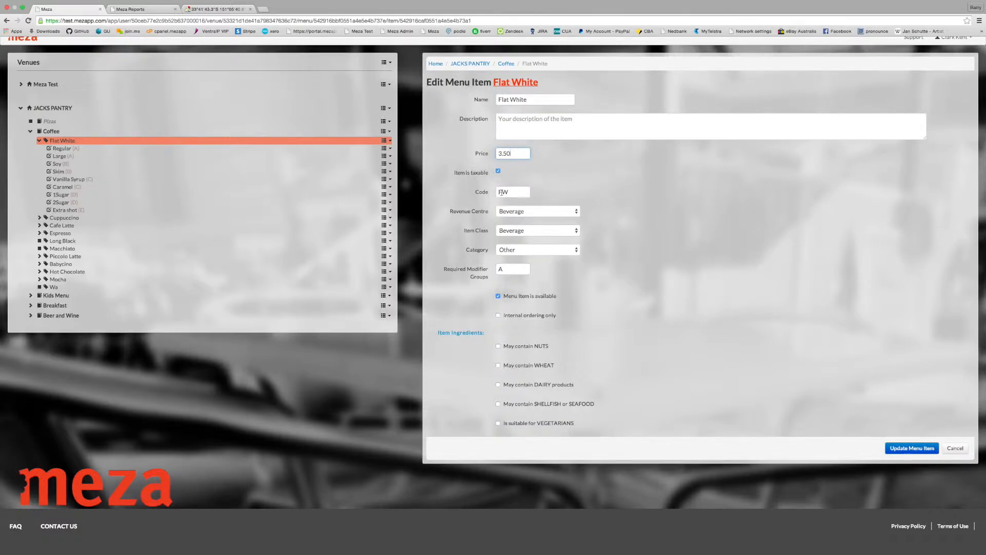
Step: Check Flat White's revenue centre, item class and category choices, keeping Beverage for the first two and Other for the category
left_click(576, 213)
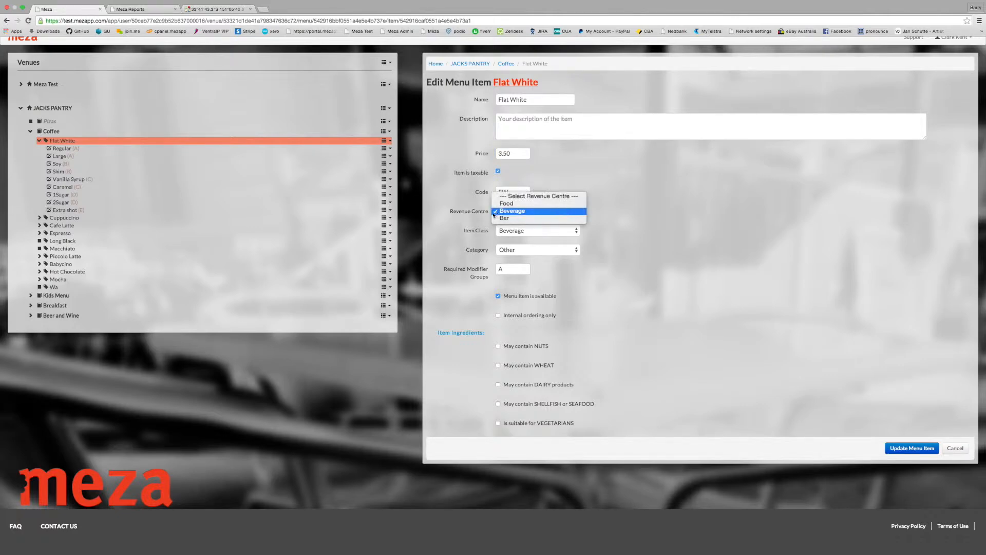
left_click(571, 212)
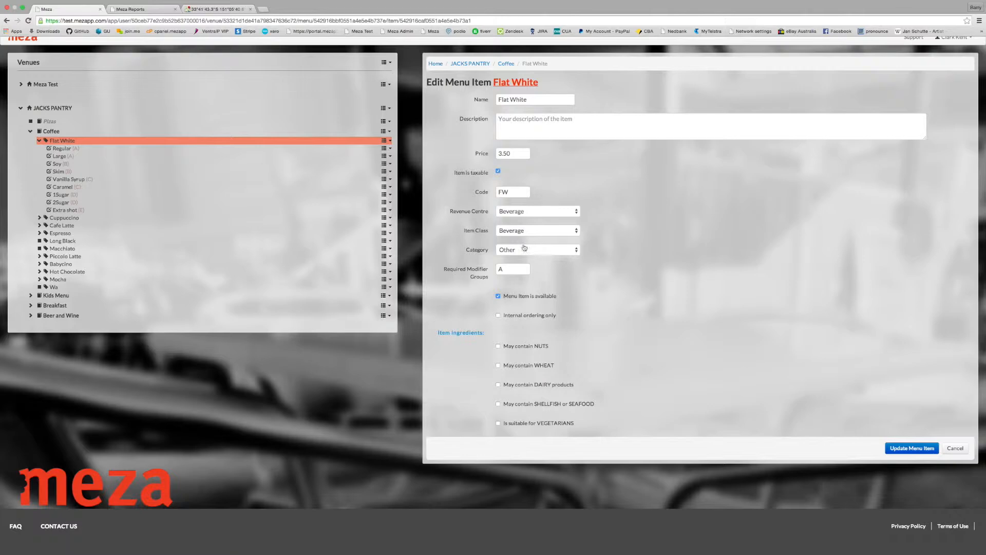
left_click(553, 232)
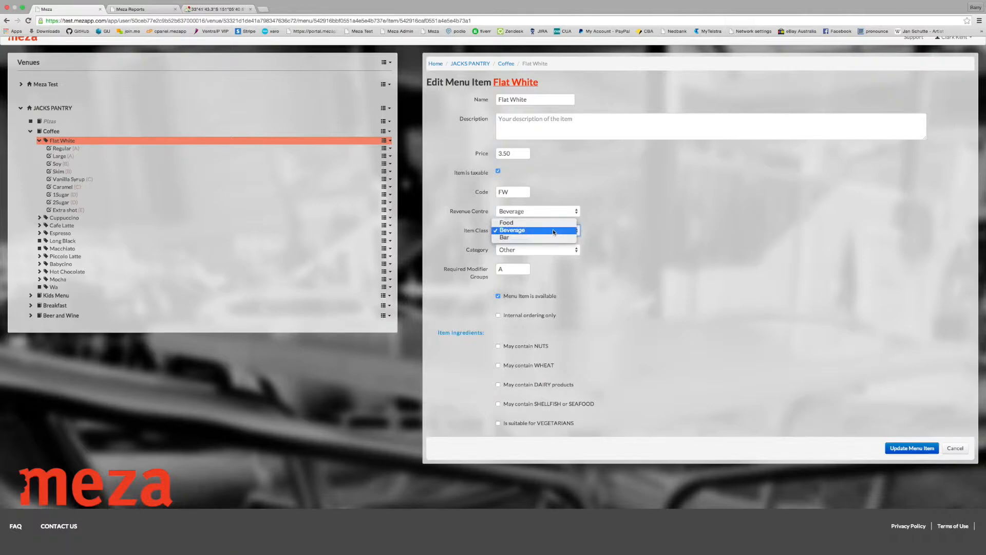
left_click(552, 231)
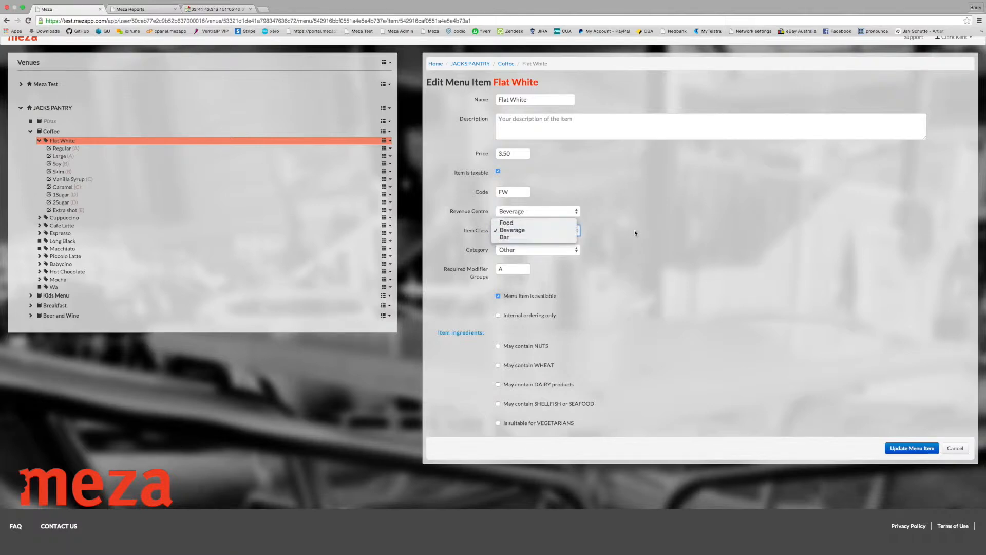
left_click(578, 250)
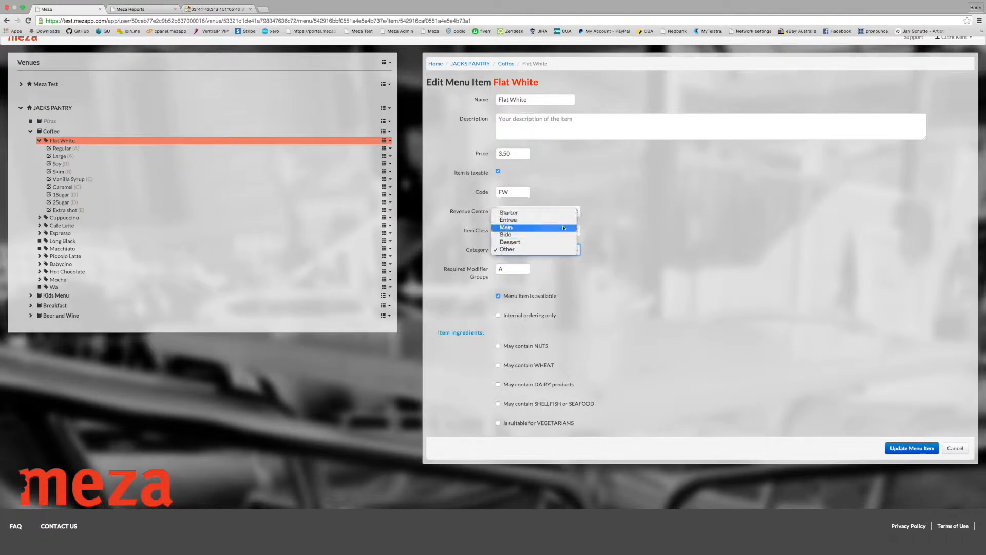
left_click(560, 248)
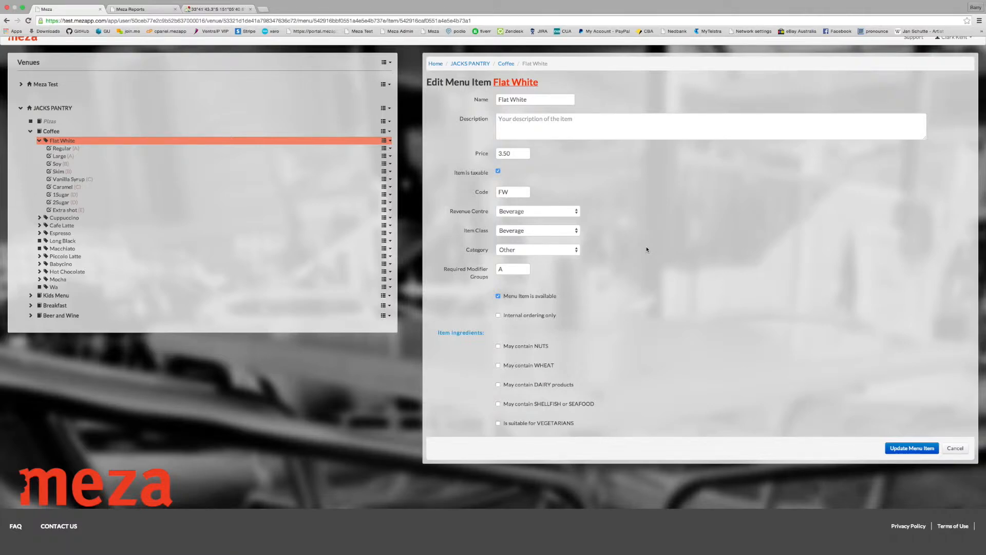
Step: Examine the required modifier groups entry of the Flat White item
left_click(524, 267)
left_click_drag(504, 268, 497, 269)
left_click(504, 283)
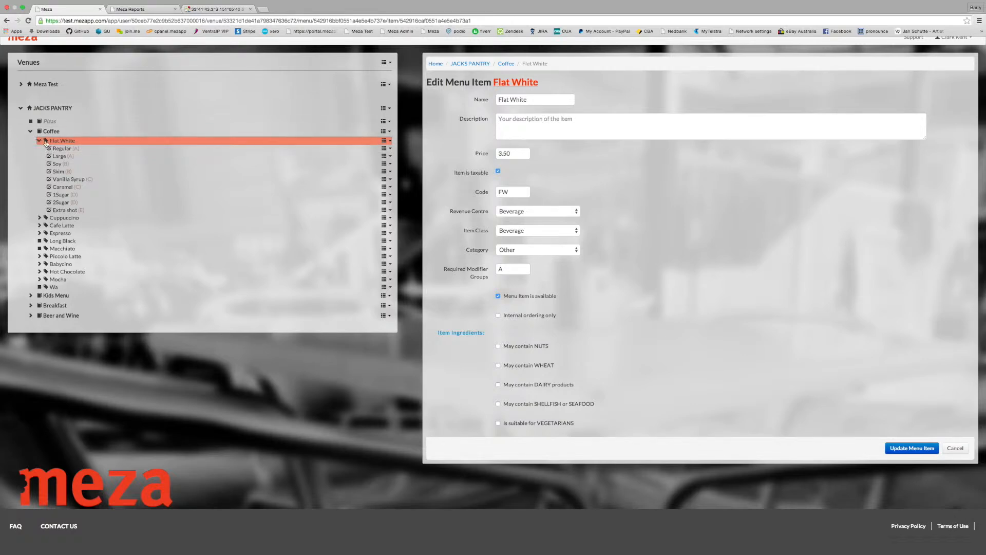
Step: Open Flat White's Regular modifier and examine its group and name fields
left_click(105, 150)
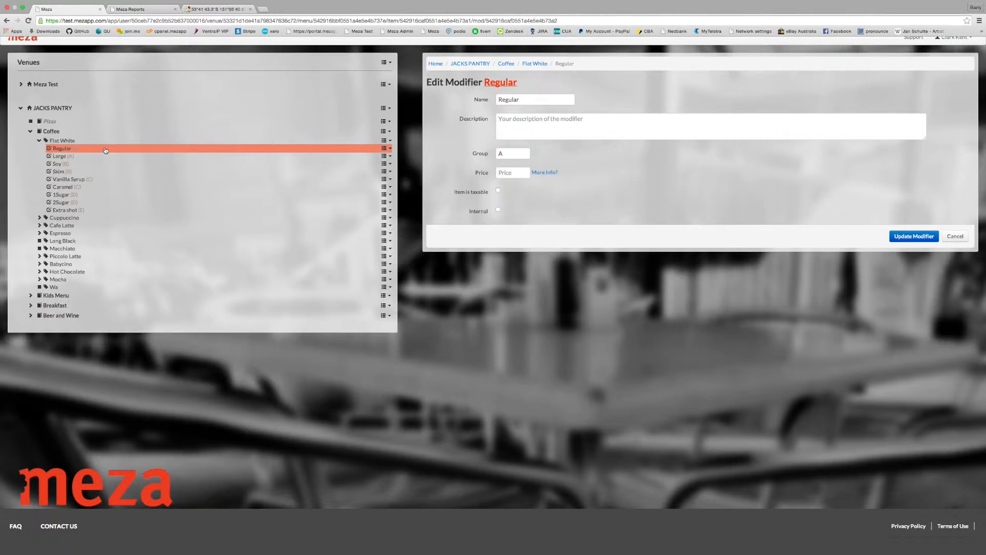
scroll(105, 150, "up", 1)
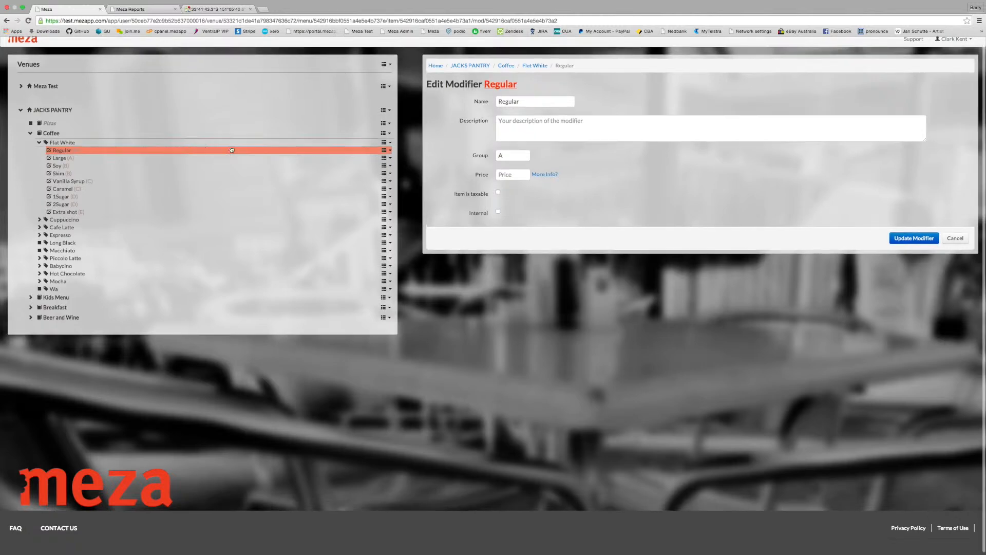
double_click(499, 156)
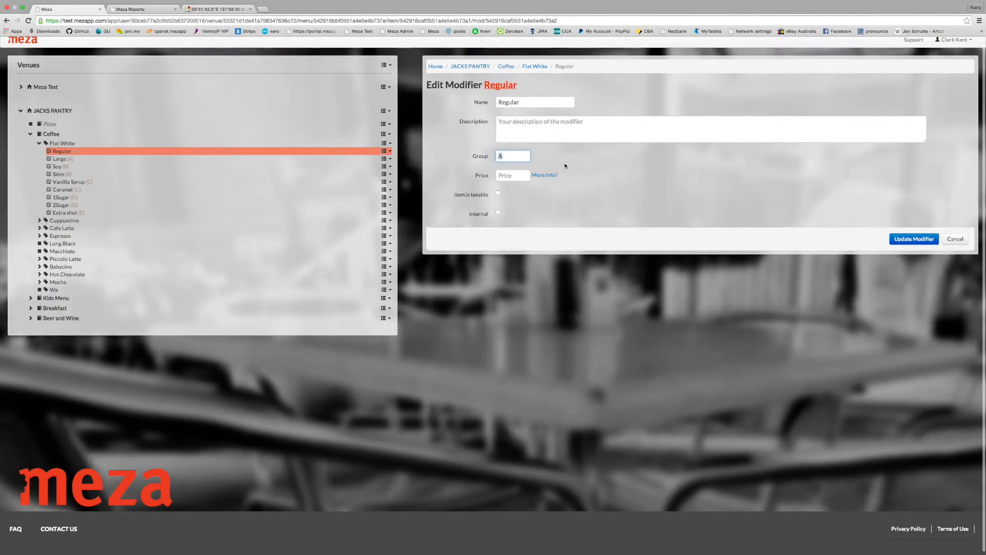
double_click(539, 103)
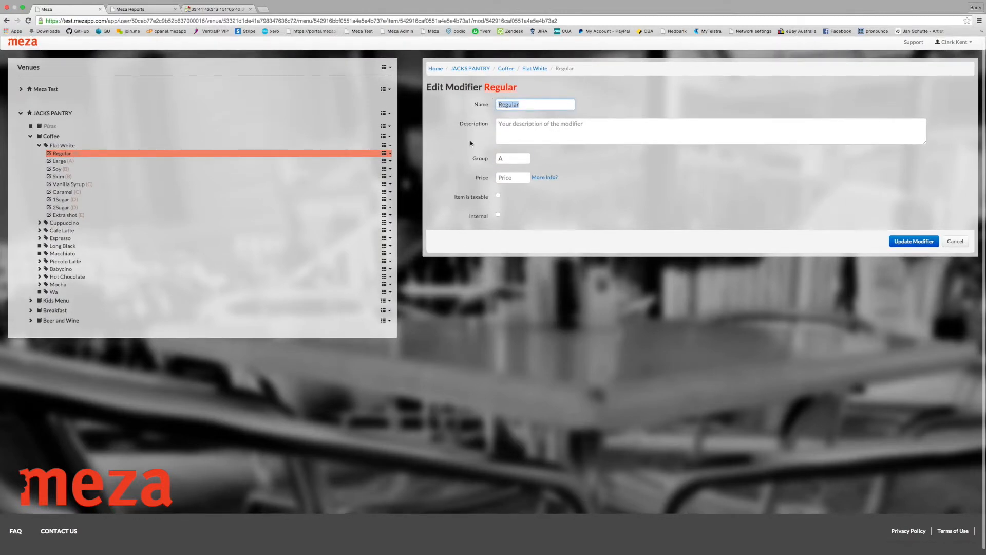
Step: Compare the Regular modifier's price field with the base price of the Flat White item
left_click(90, 162)
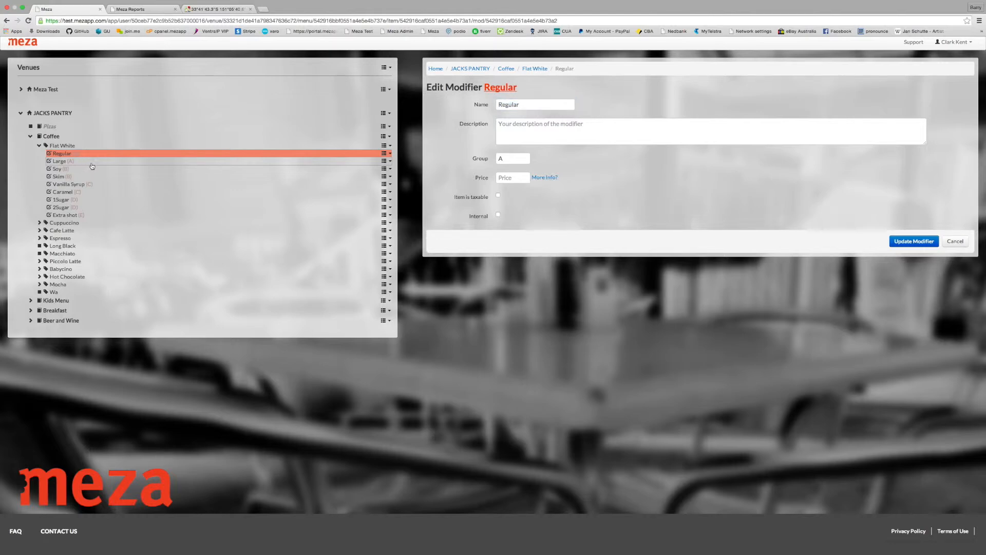
scroll(405, 165, "up", 1)
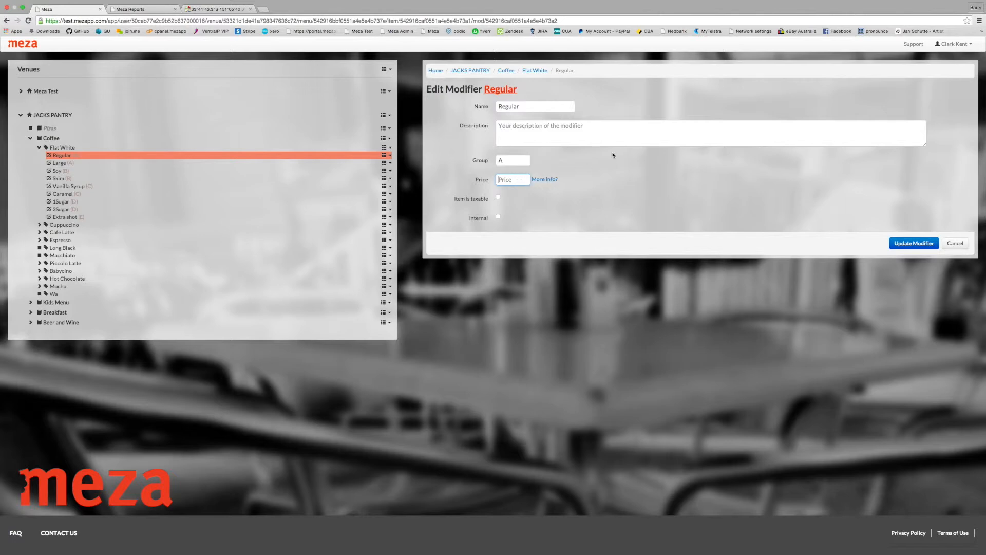
left_click(56, 147)
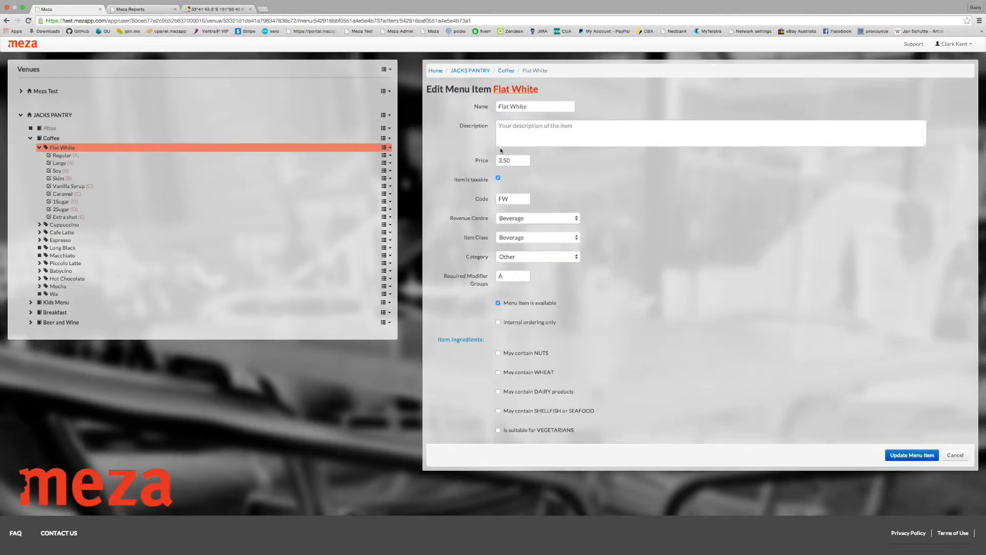
left_click(480, 160)
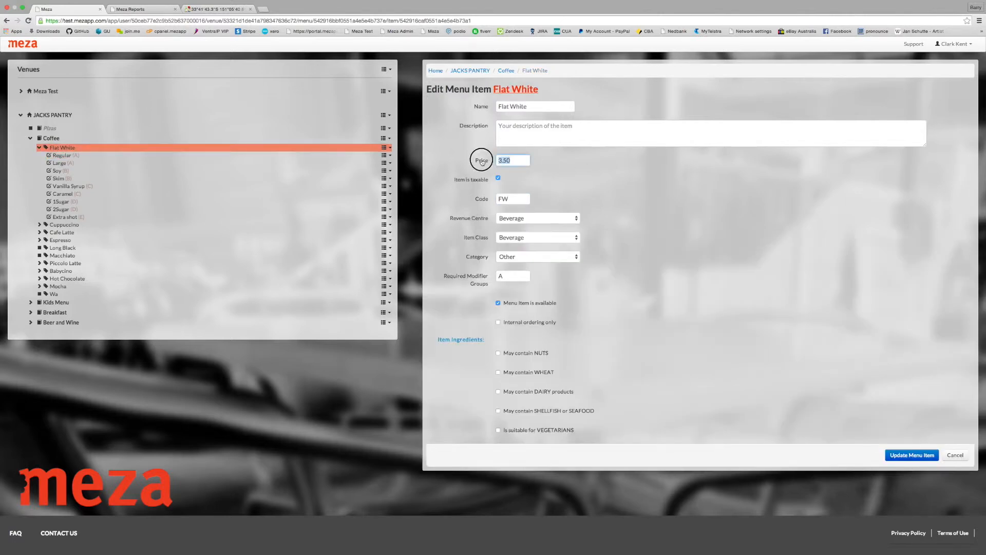
left_click(62, 157)
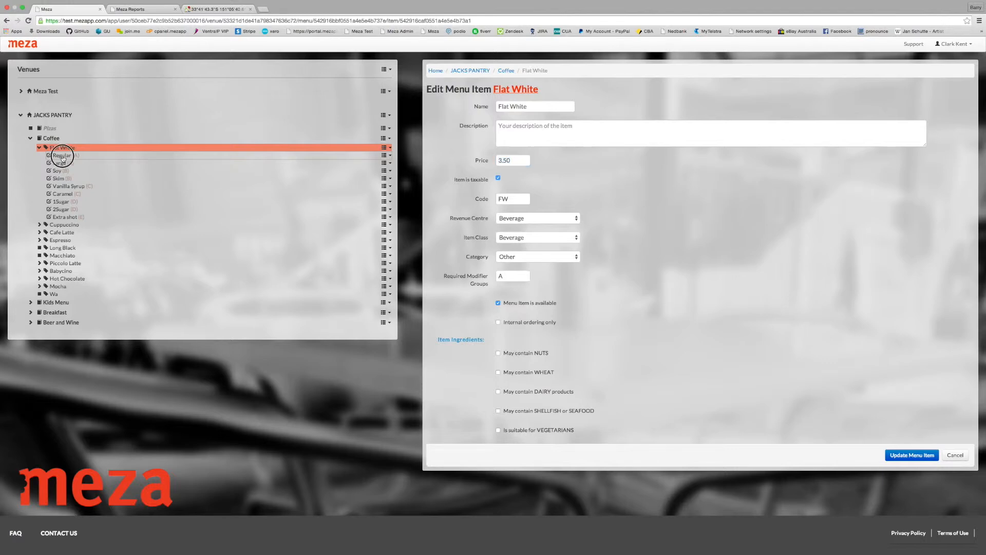
Step: Examine the Large modifier's group and check it against Flat White's base price
left_click(62, 163)
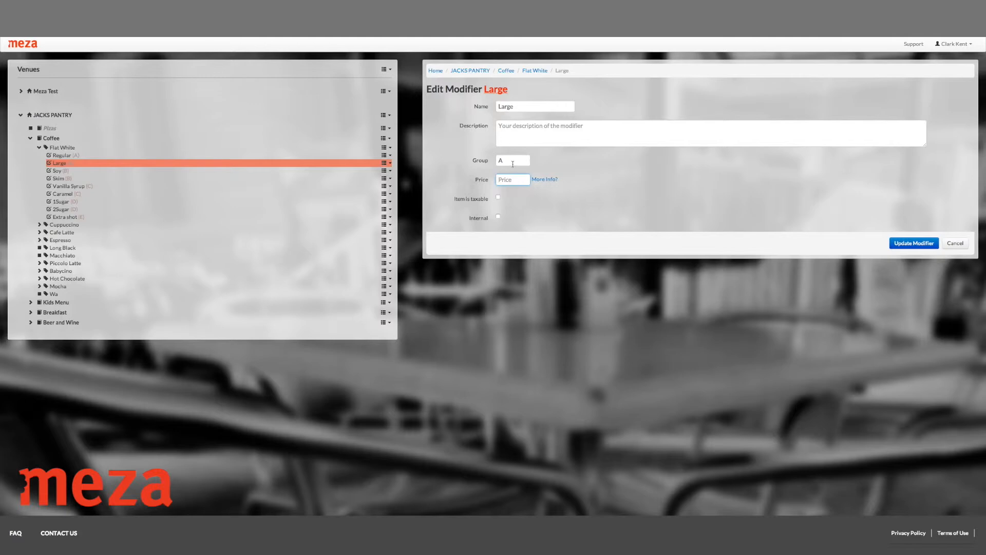
left_click_drag(506, 160, 497, 161)
left_click(633, 158)
left_click(61, 148)
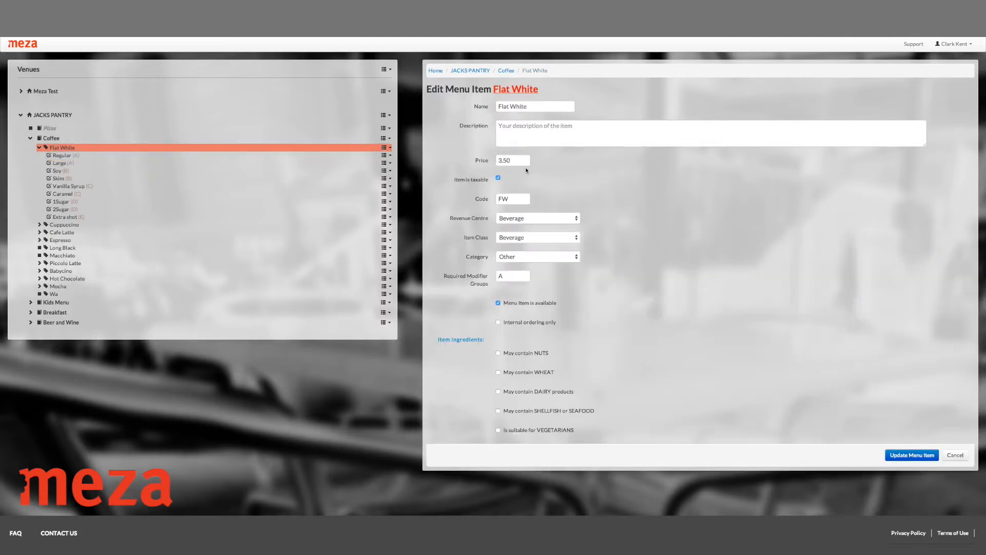
left_click_drag(520, 160, 497, 161)
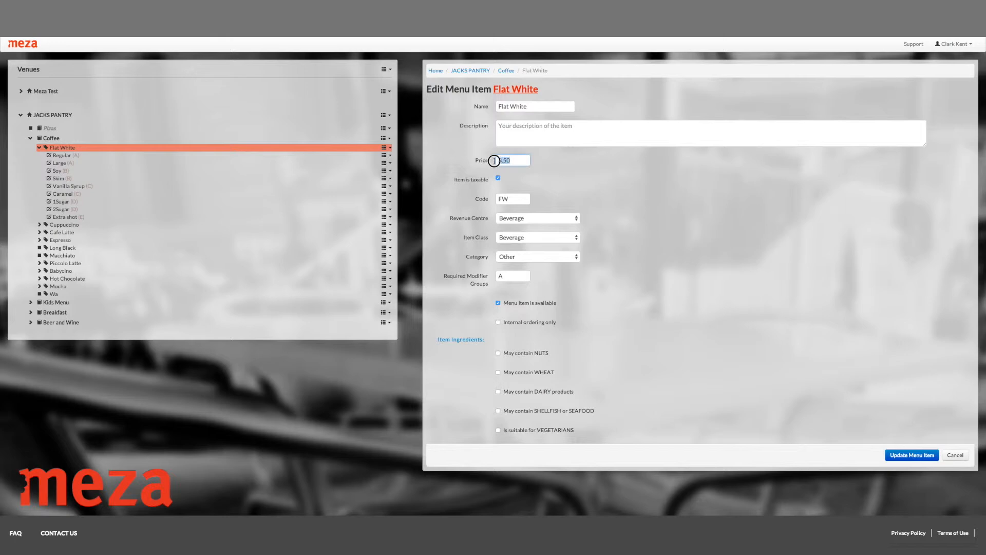
left_click(74, 156)
Step: Open Flat White's Large modifier and set its price to +0.50
left_click(59, 164)
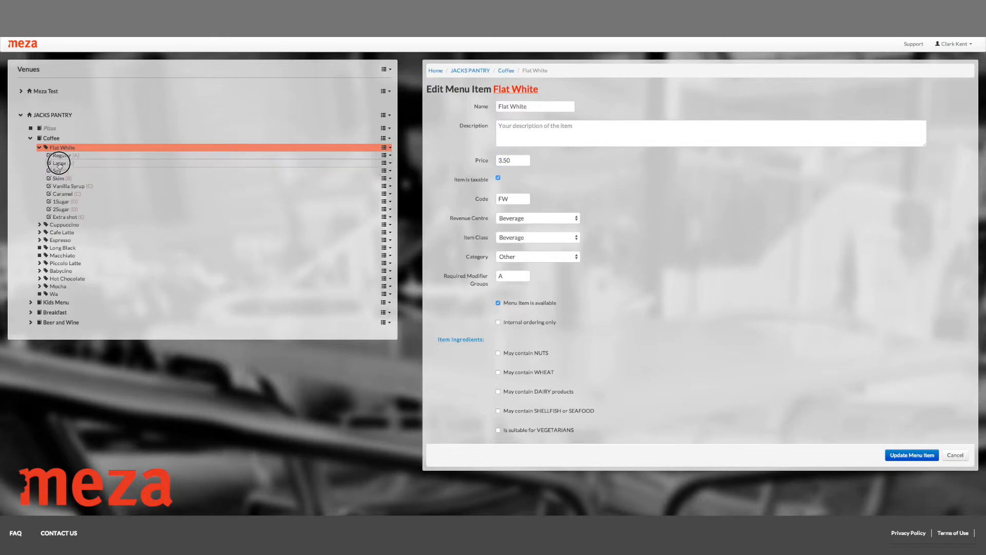
left_click(516, 179)
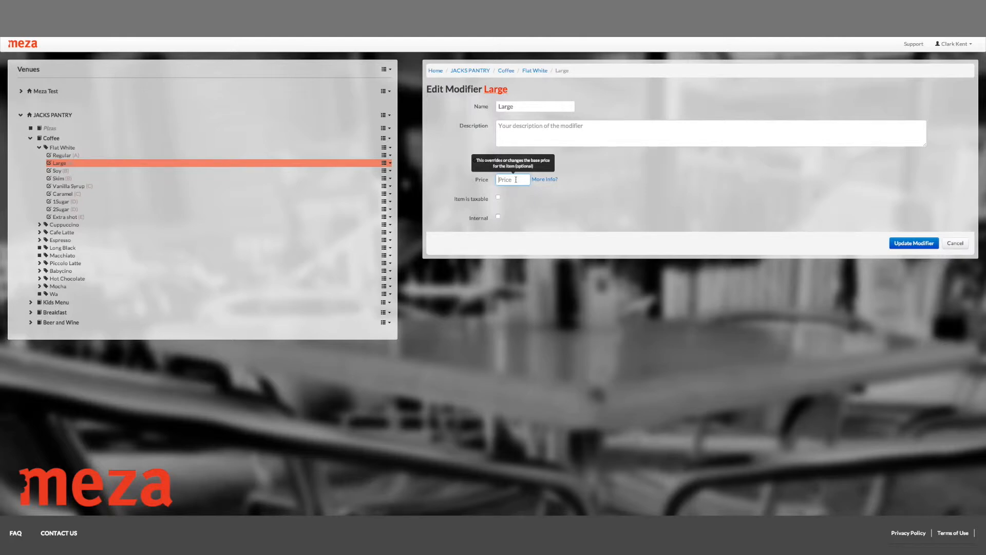
type("+")
type("0.50")
left_click(626, 189)
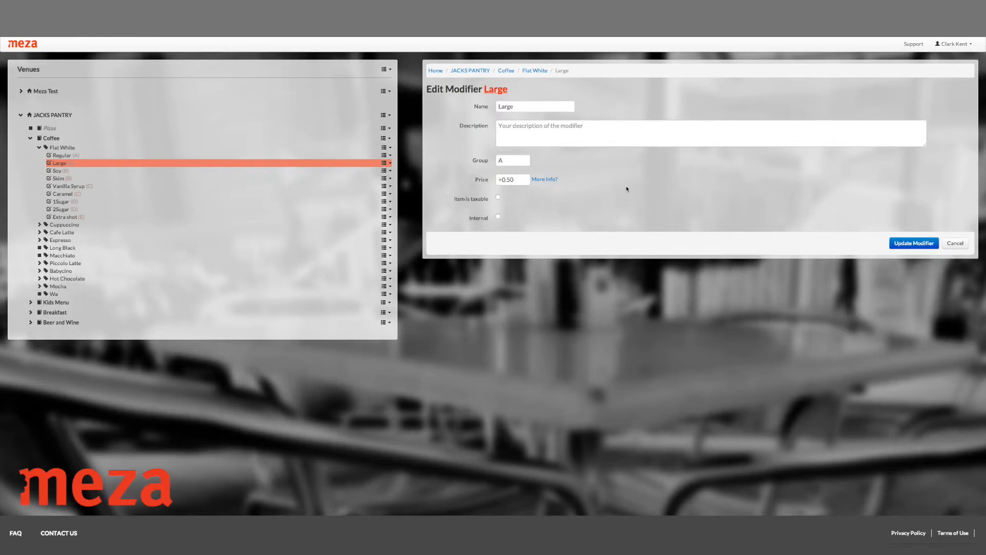
Step: Compare the group entries of Flat White's Large and Regular modifiers
double_click(506, 160)
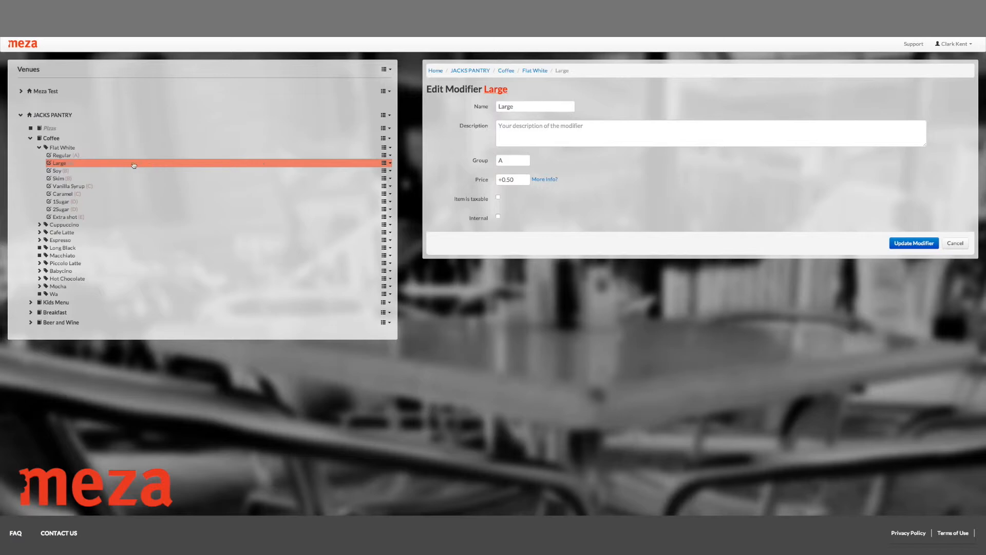
left_click(113, 157)
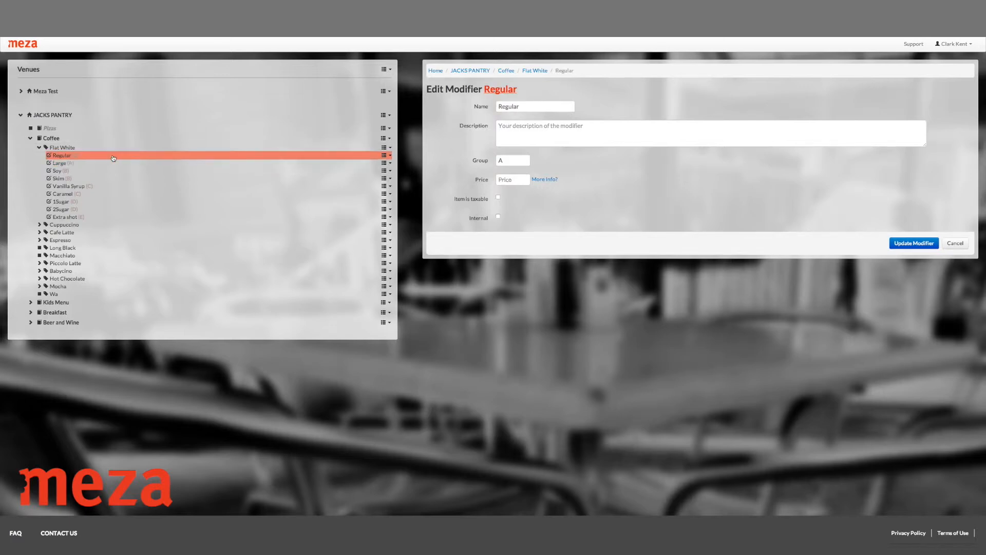
left_click(105, 165)
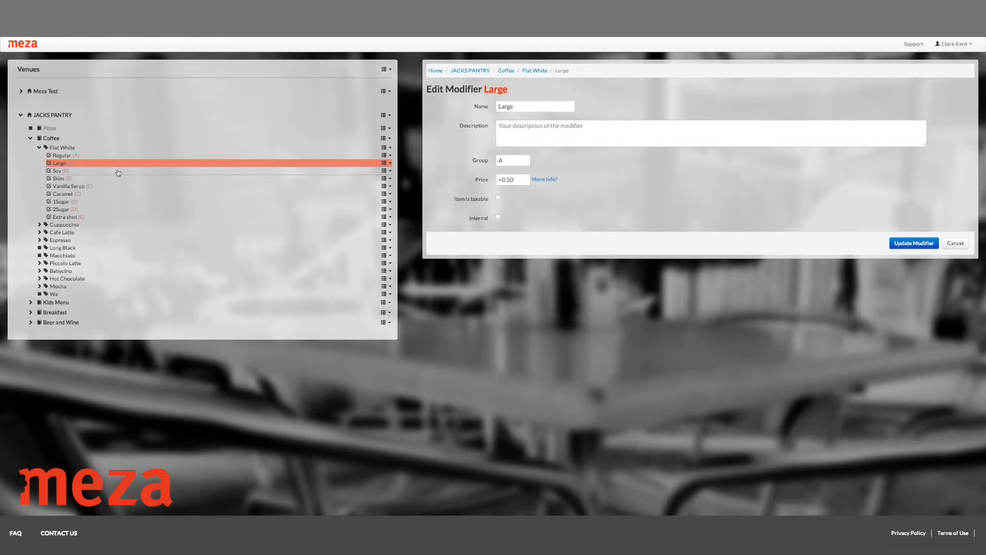
double_click(498, 160)
Step: Review Flat White's Soy, Skim and Vanilla Syrup modifiers and check the group entry of Soy
left_click(81, 173)
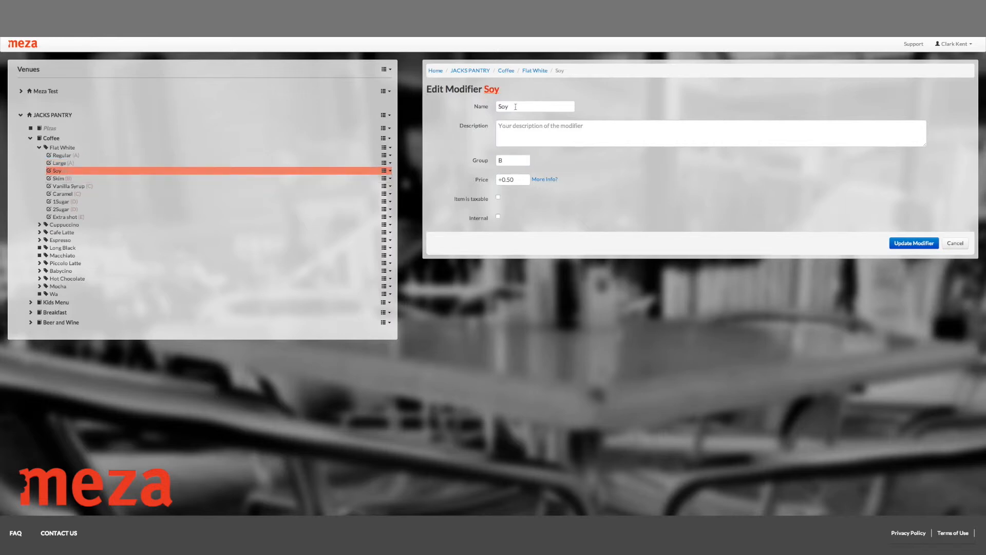
left_click(97, 180)
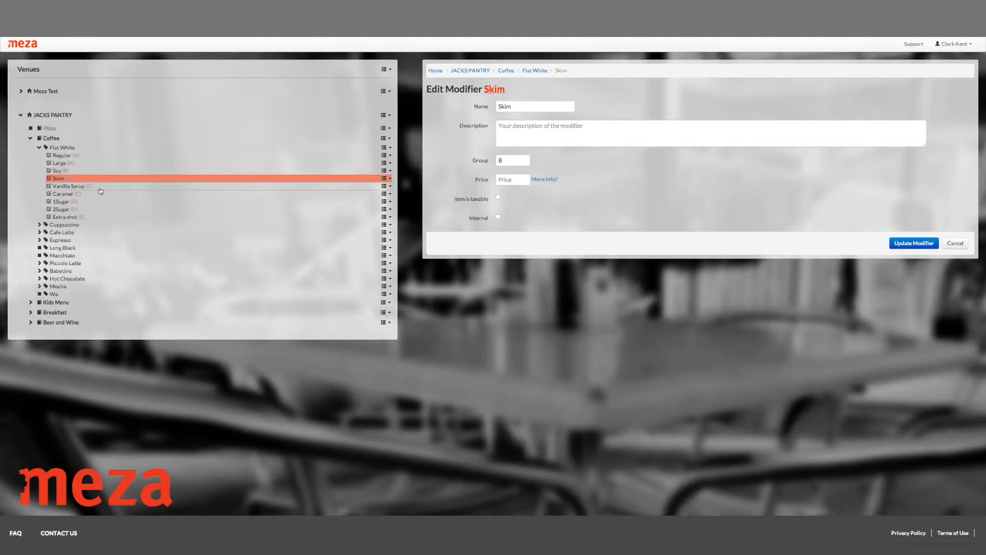
left_click(98, 187)
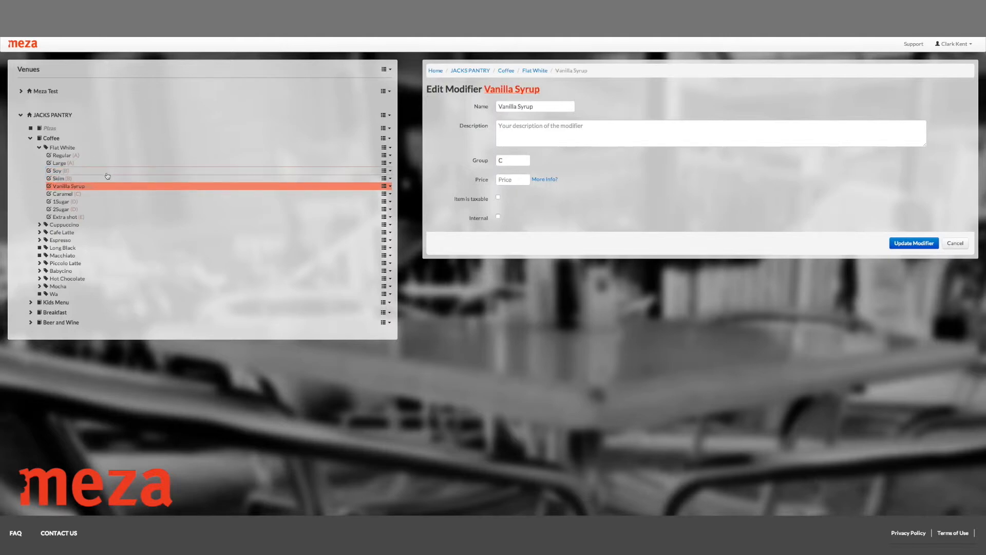
left_click(107, 175)
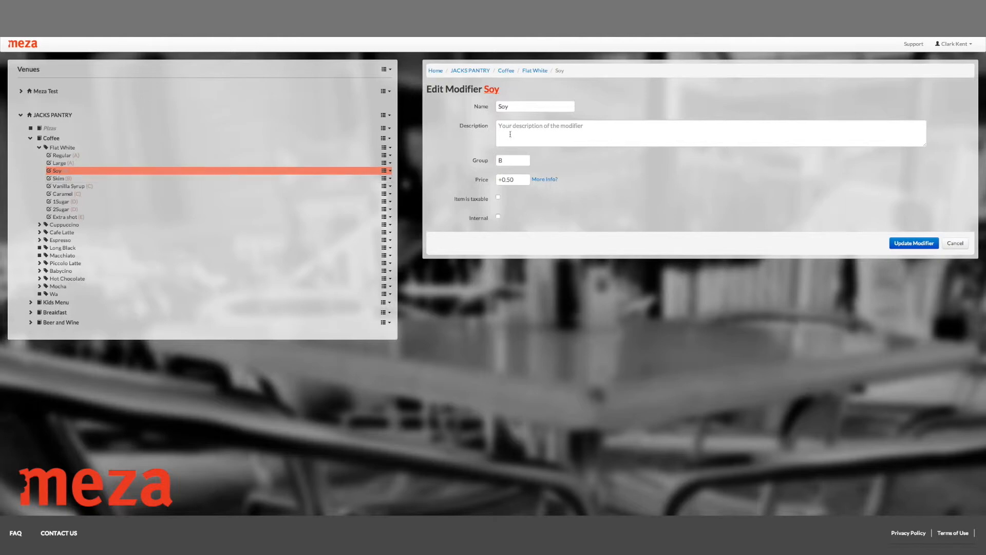
double_click(506, 160)
Step: Reopen the Flat White item and review its price and required modifier groups
left_click(89, 147)
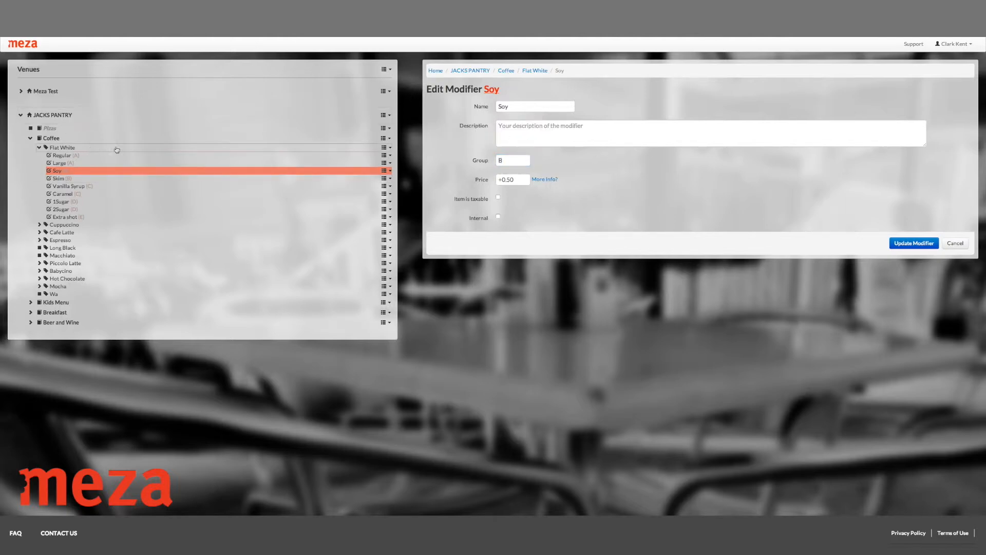
left_click(210, 138)
left_click(211, 147)
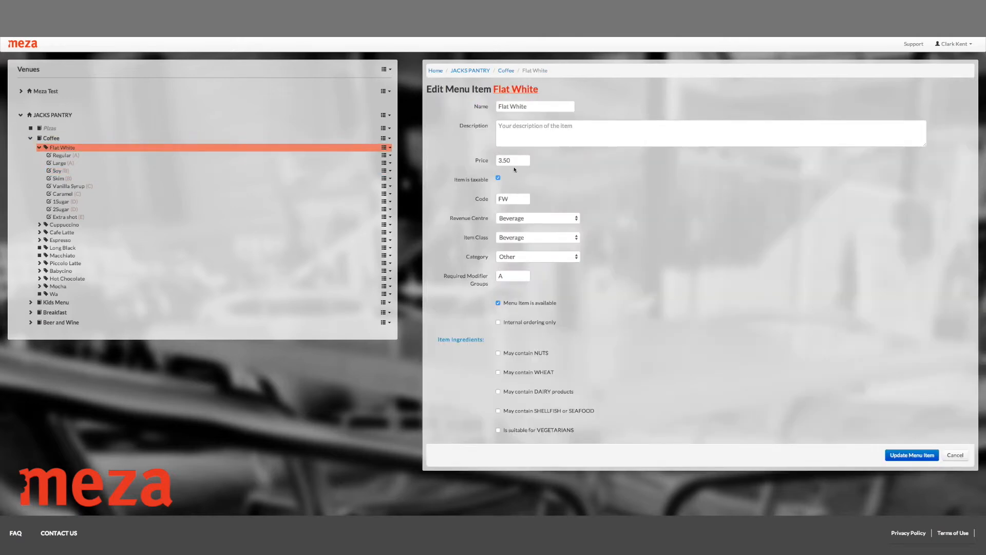
left_click(670, 249)
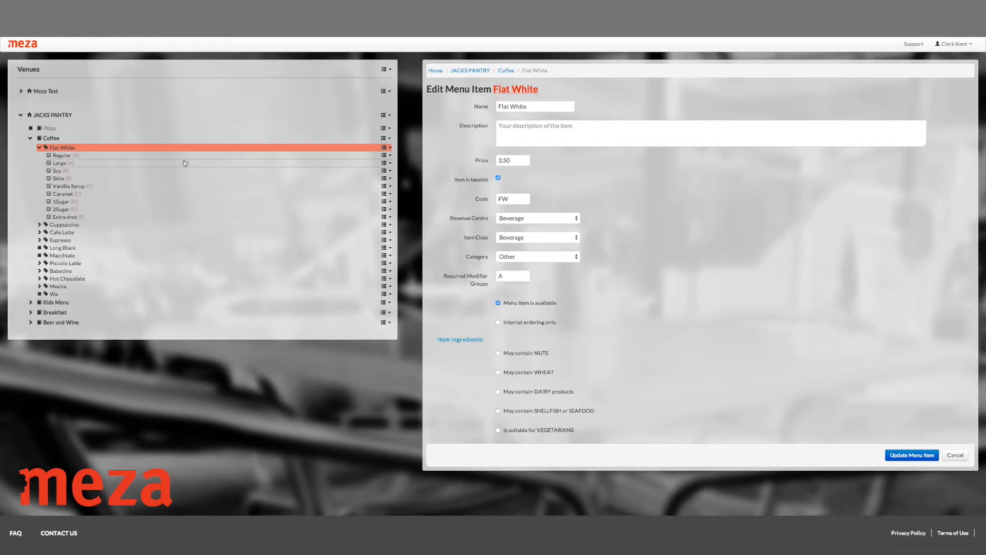
Step: Review the group and price fields of Flat White's Soy, Skim, Caramel, 1Sugar and Extra shot modifiers
left_click(154, 176)
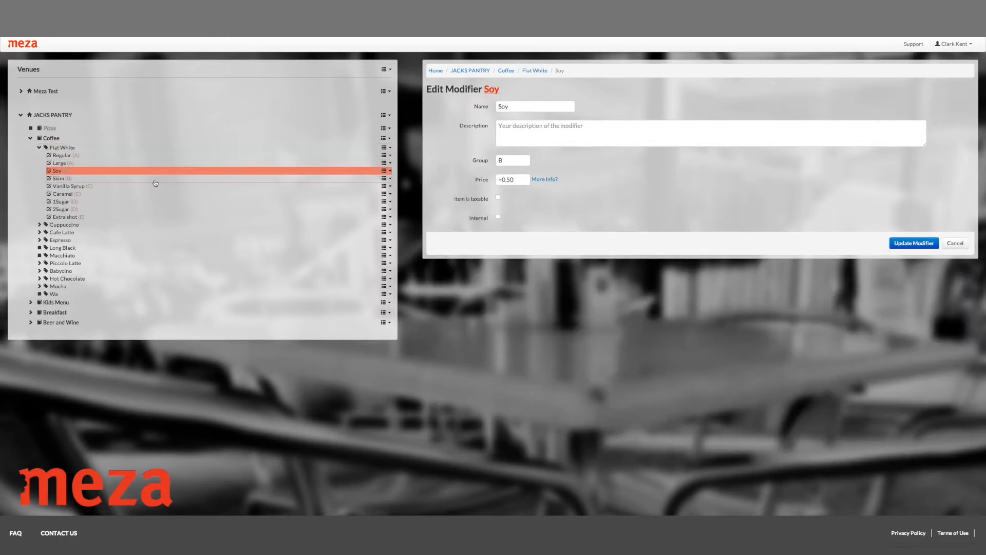
left_click(155, 182)
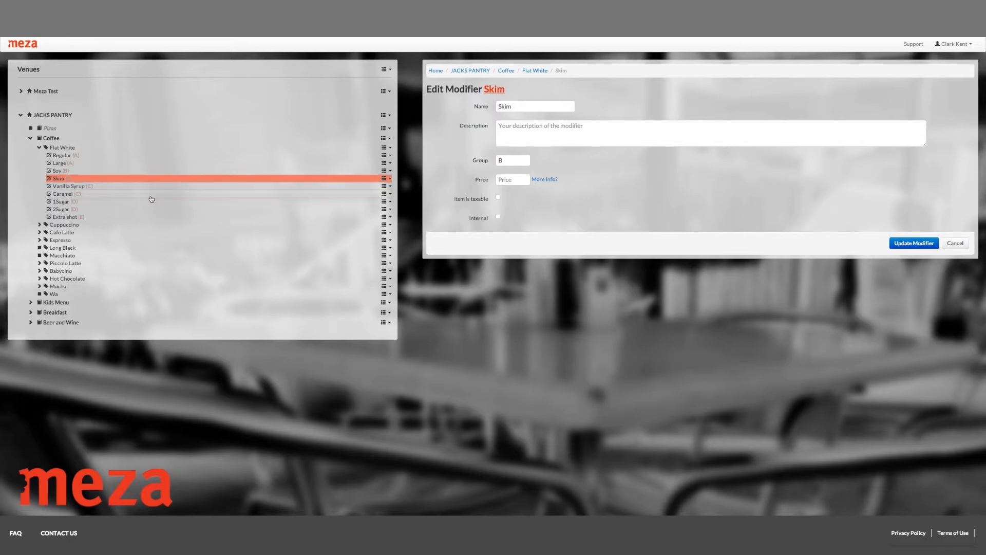
left_click(151, 199)
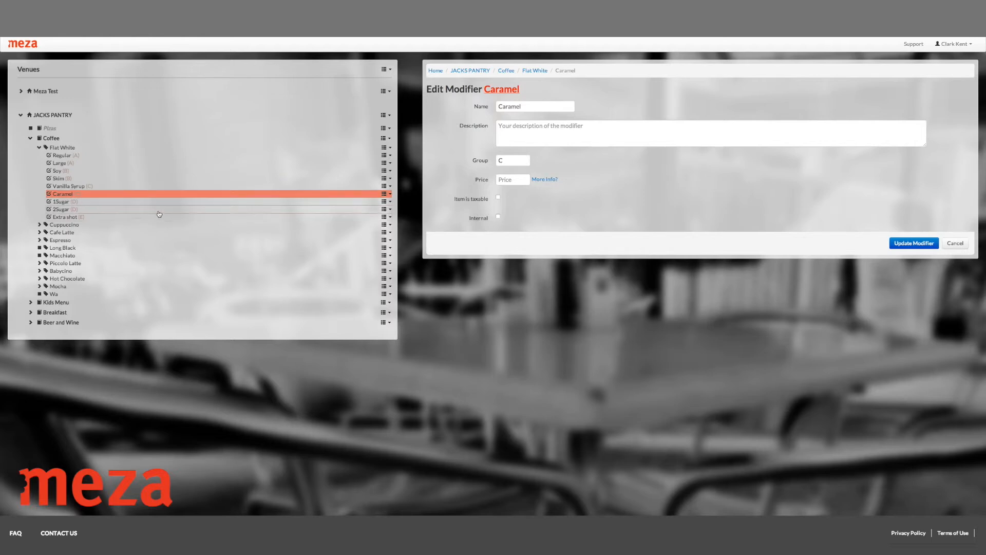
left_click(161, 202)
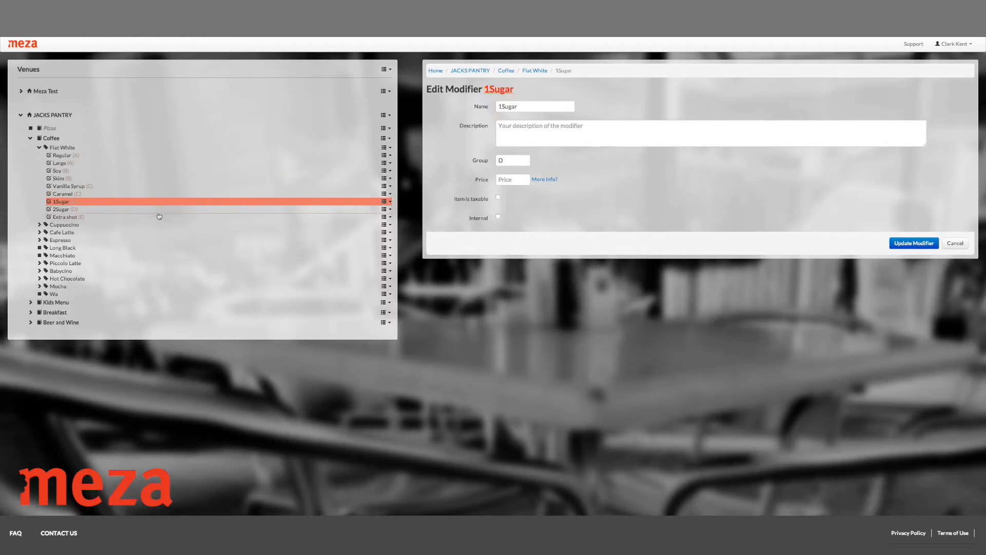
left_click(159, 216)
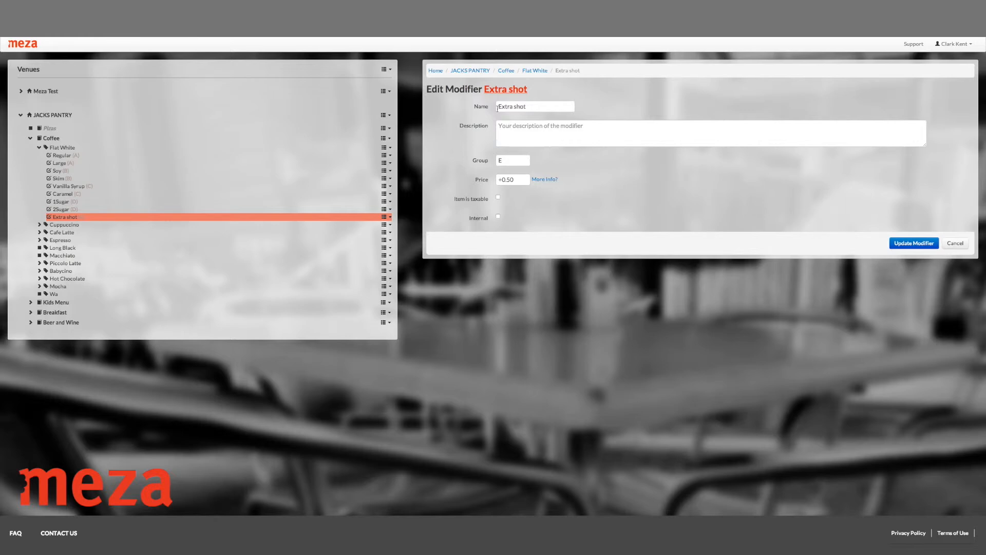
Step: Start a new menu item in the Coffee menu named Chai Latte with a price of 3.50
left_click(388, 137)
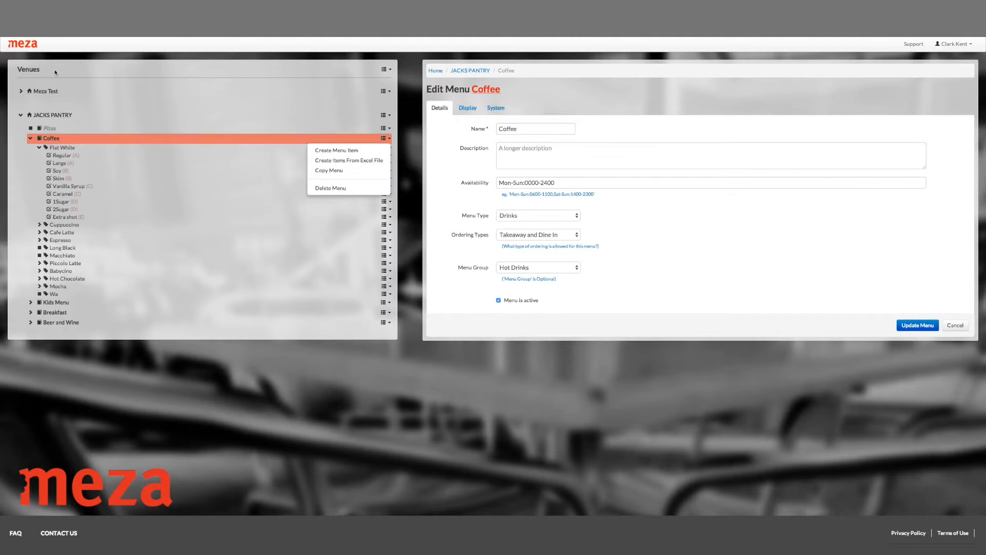
left_click(363, 155)
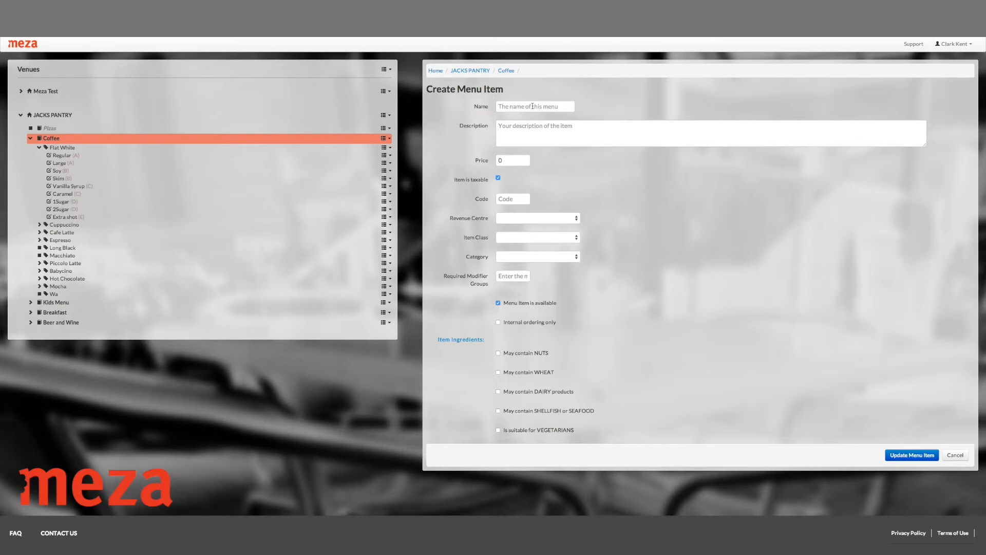
type("Chai Latte")
left_click(497, 161)
type("3.50")
Step: Set Chai Latte's revenue centre and item class to Beverage, and keep Other as its category
left_click(548, 218)
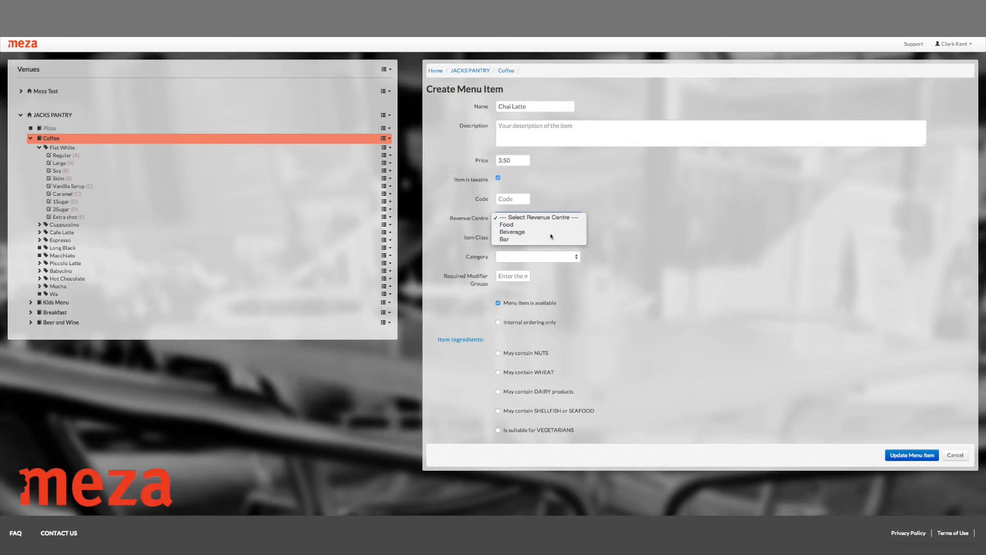
left_click(548, 233)
left_click(547, 238)
left_click(547, 245)
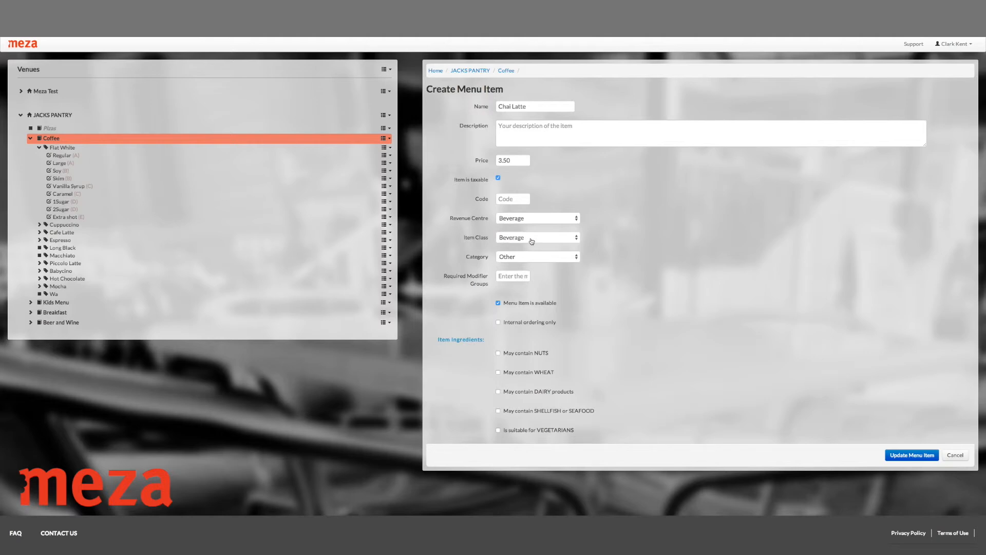
left_click(575, 258)
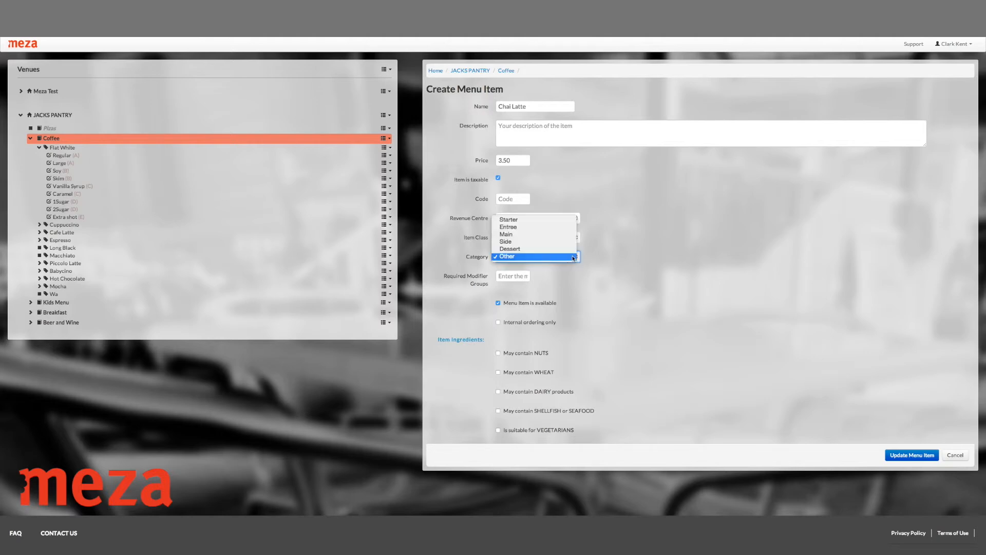
left_click(630, 254)
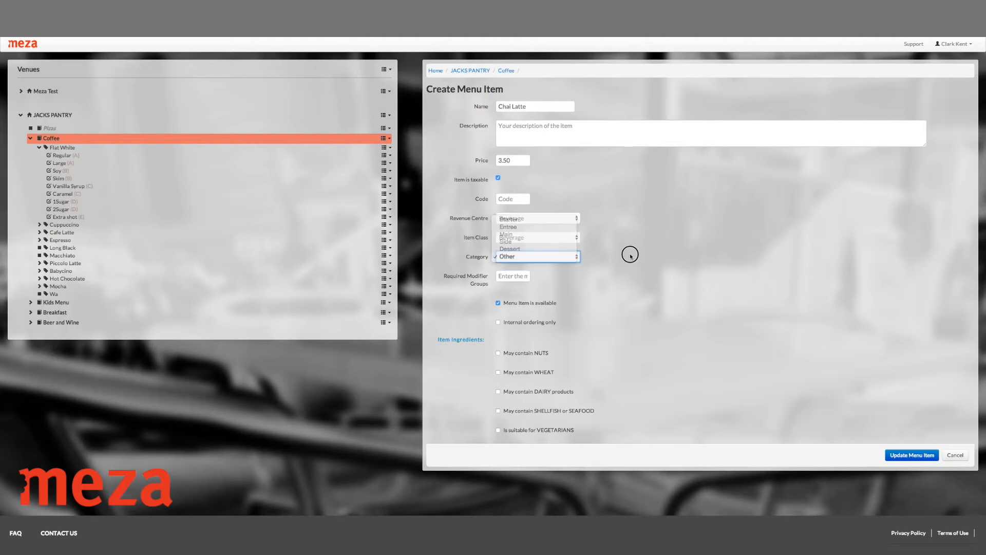
Step: Set Chai Latte's required modifier groups to A and save the new menu item
left_click(511, 278)
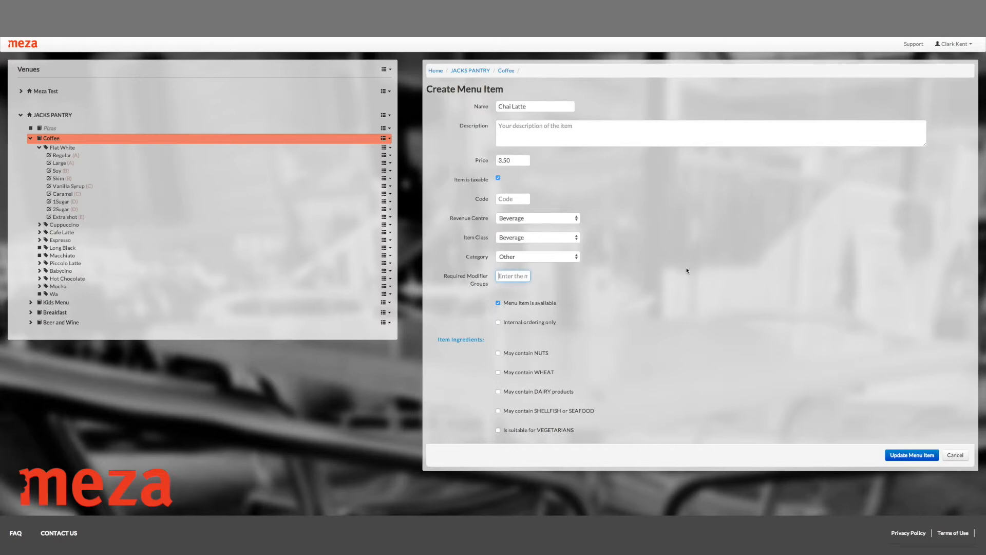
type("A")
left_click(917, 458)
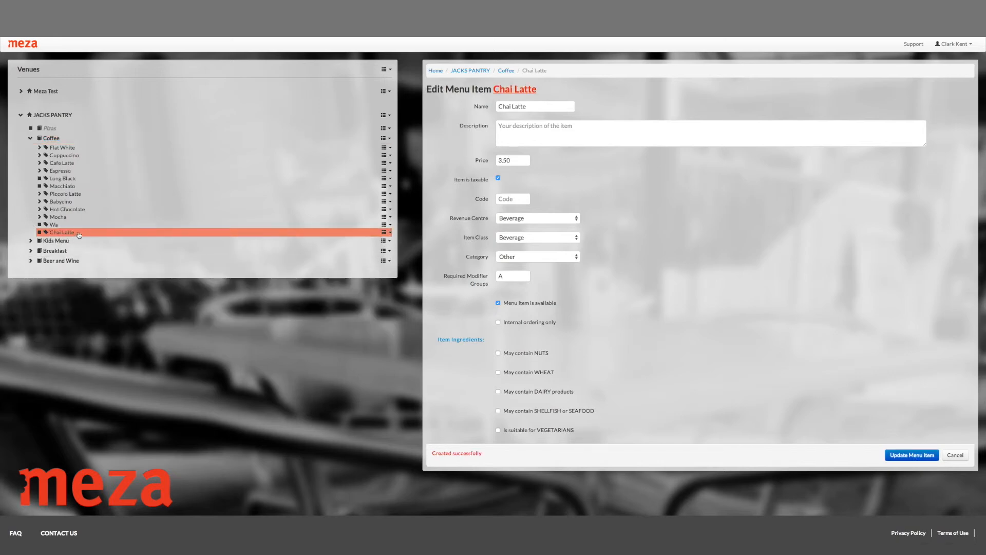
Step: Create a modifier named Regular under Chai Latte in group A, leaving its price blank
left_click(387, 233)
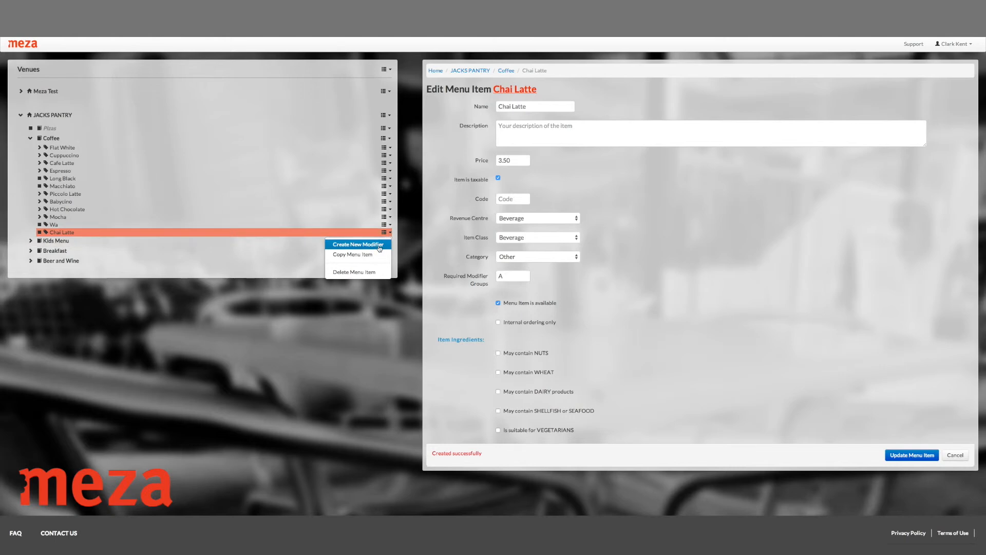
left_click(380, 244)
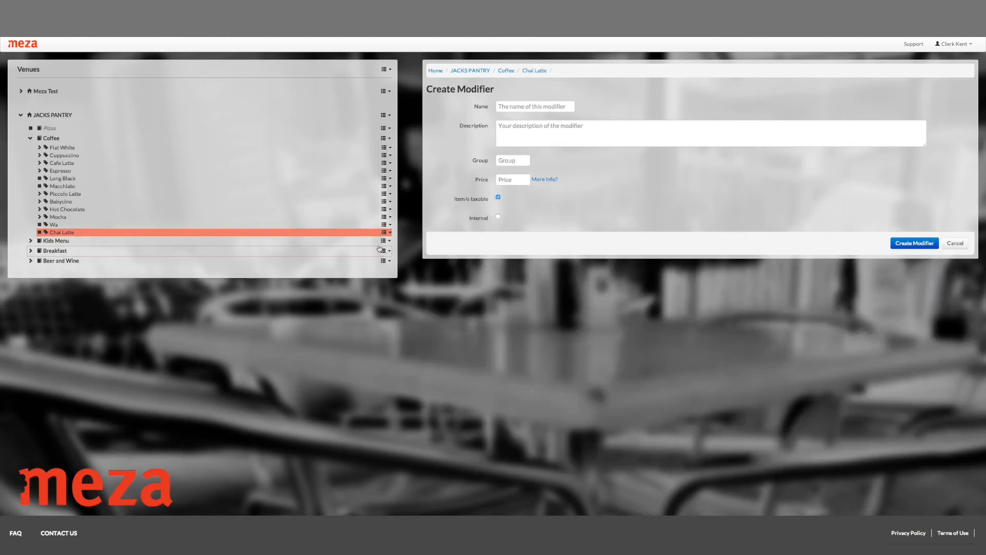
left_click(544, 109)
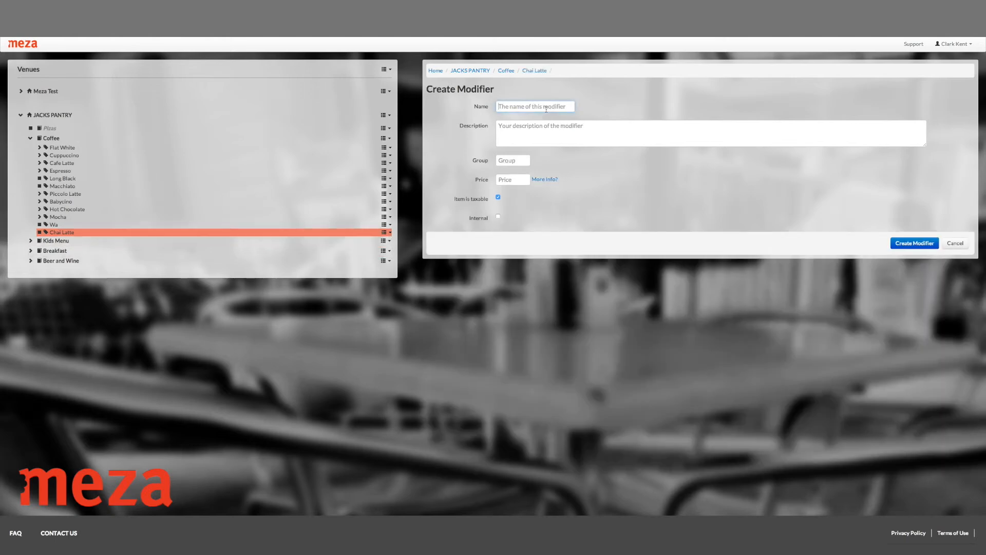
type("Regular")
left_click(521, 162)
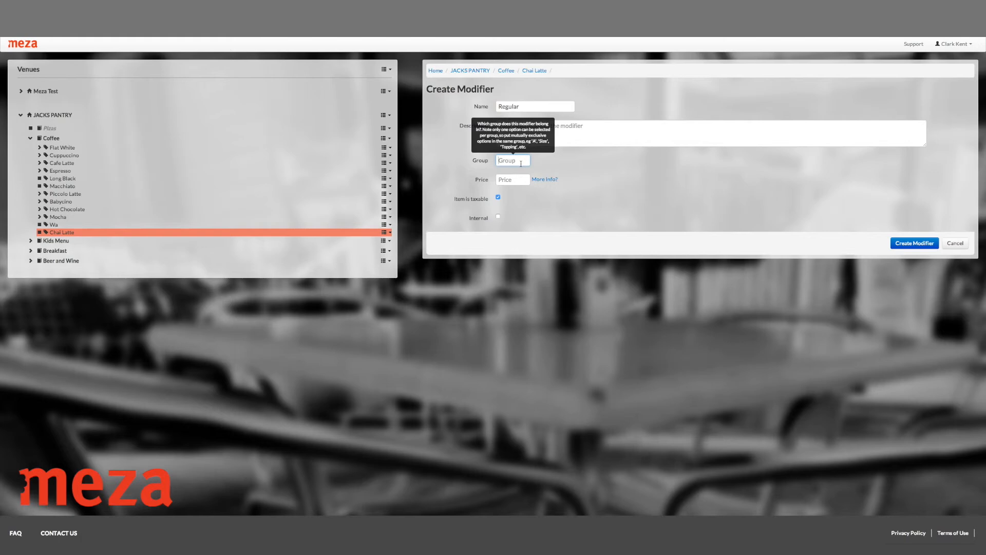
type("A")
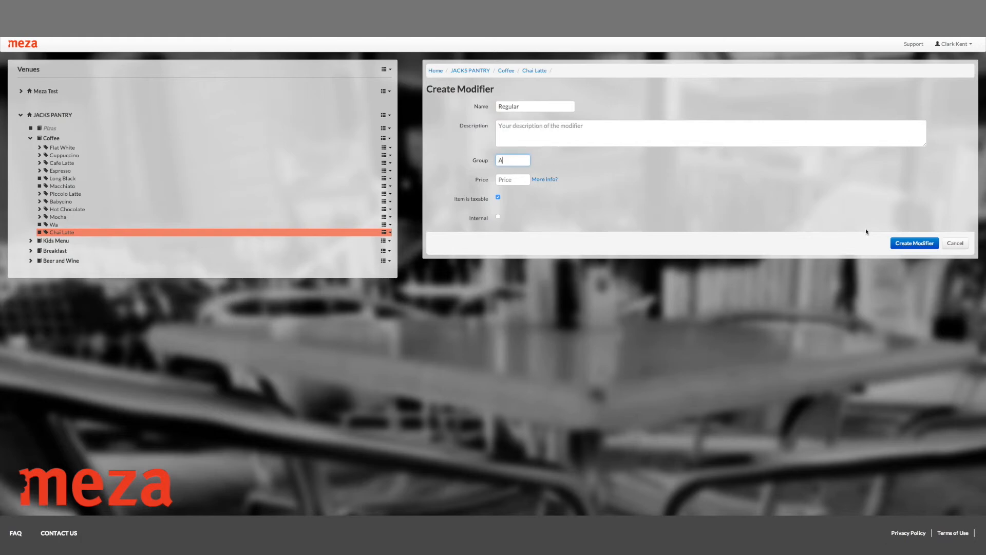
left_click(508, 180)
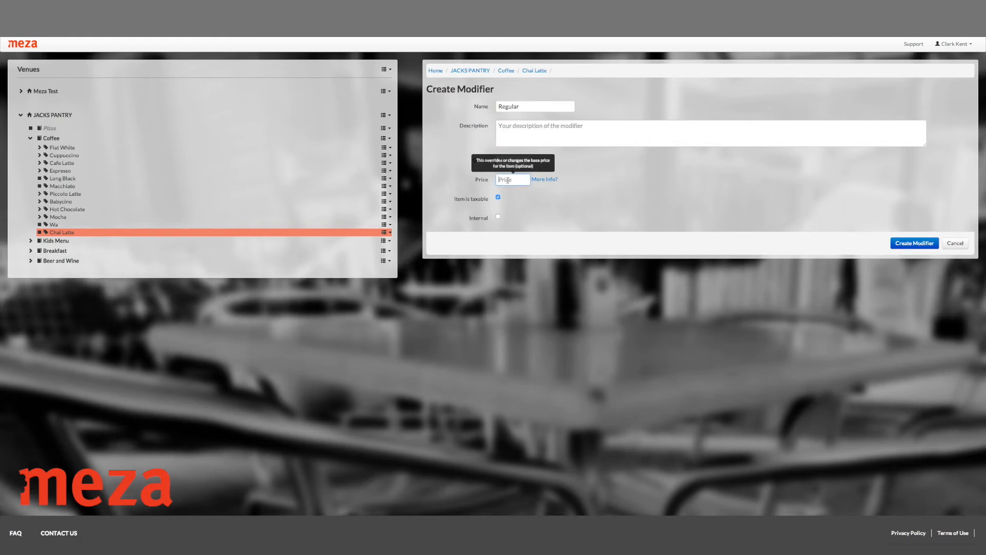
left_click(907, 244)
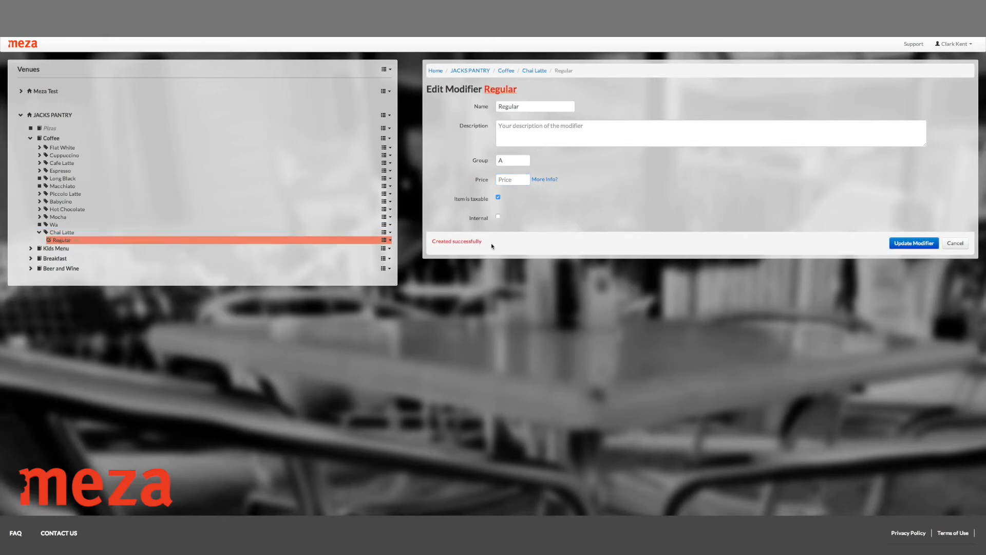
Step: Create a second Chai Latte modifier named Large in group A with a price of +0.50
left_click(390, 233)
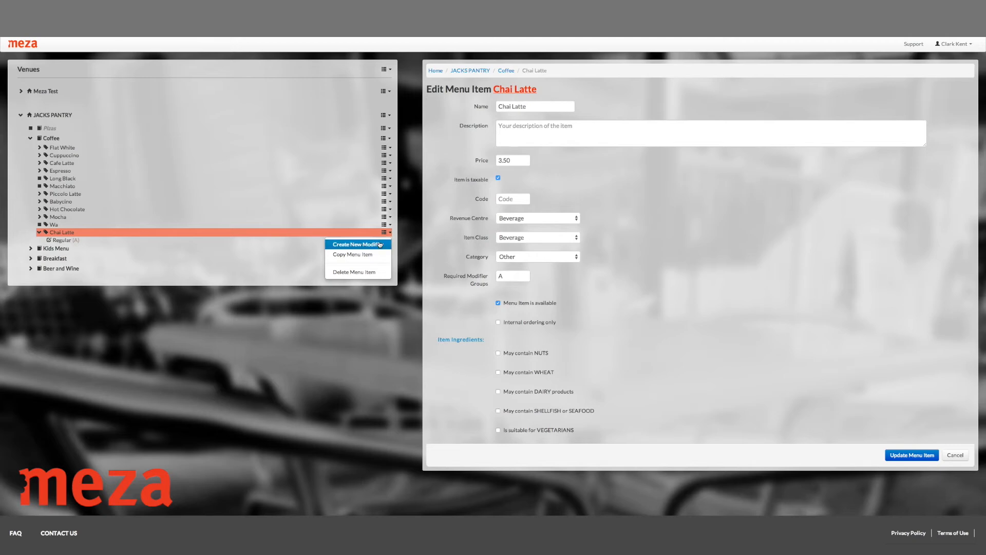
left_click(380, 243)
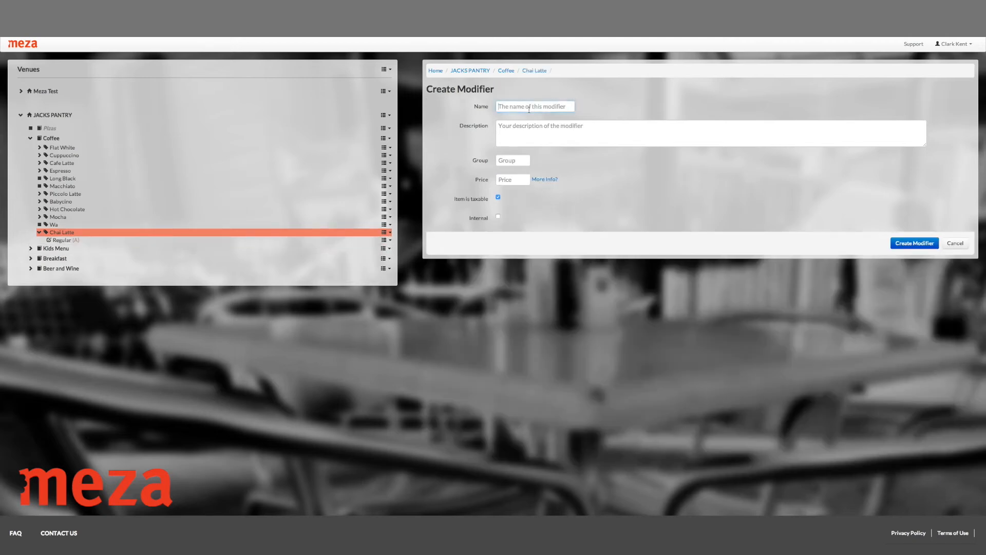
type("Large")
left_click(511, 160)
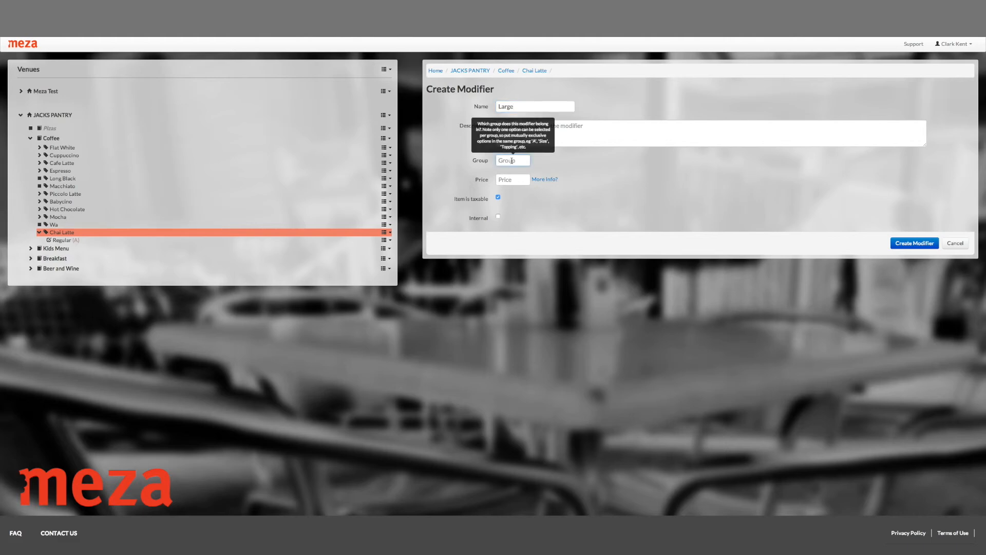
type("A")
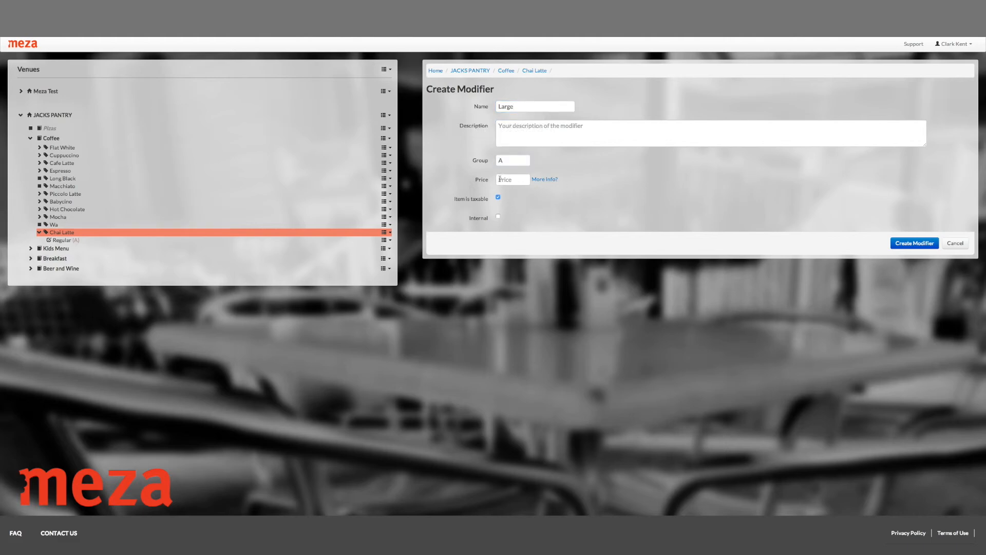
left_click(506, 179)
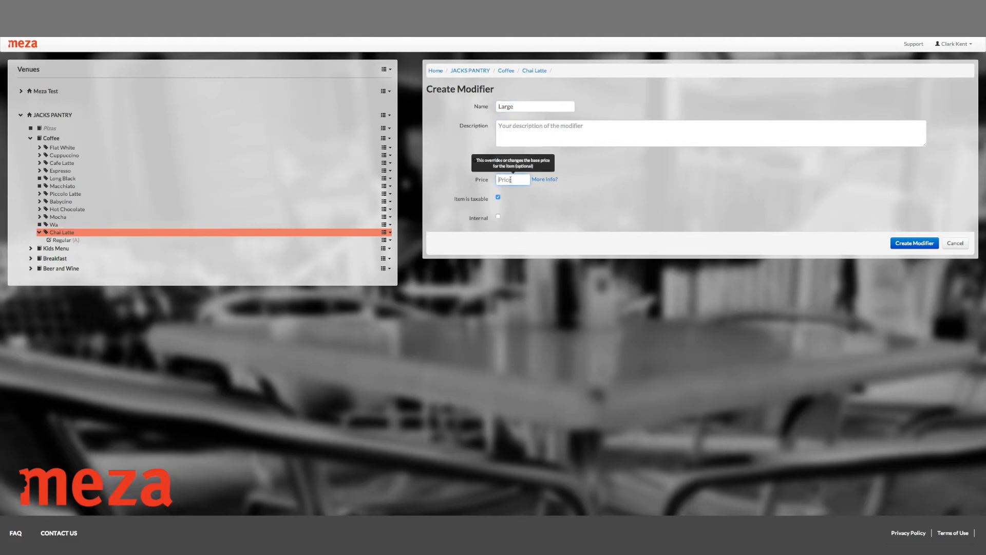
type("+0.50")
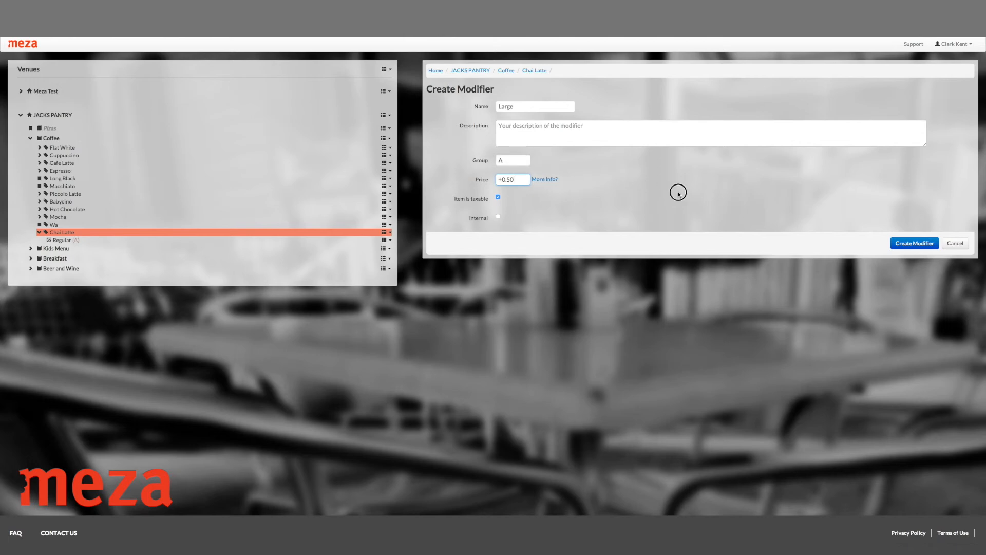
left_click(918, 245)
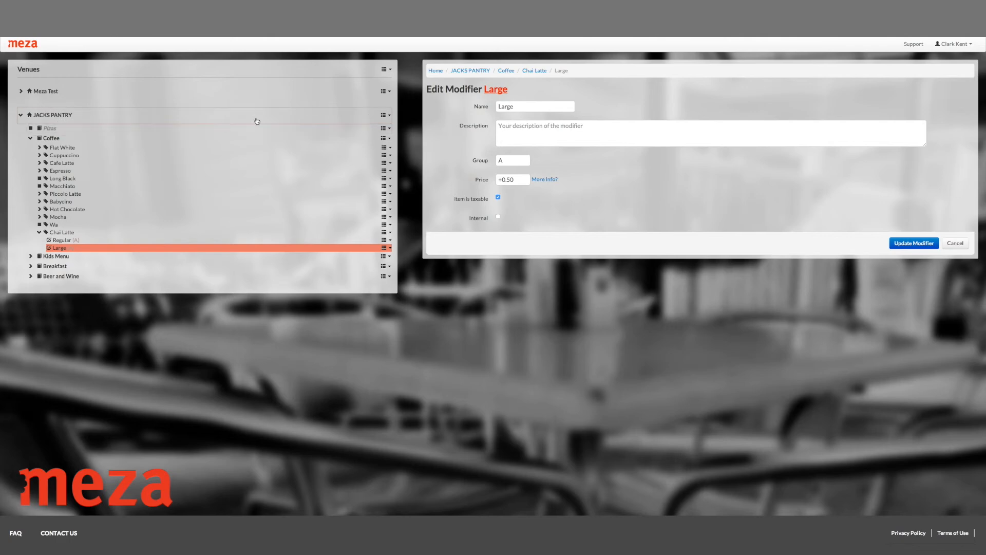
Step: Start a new menu for the JACKS PANTRY venue and name it Lunch
left_click(388, 116)
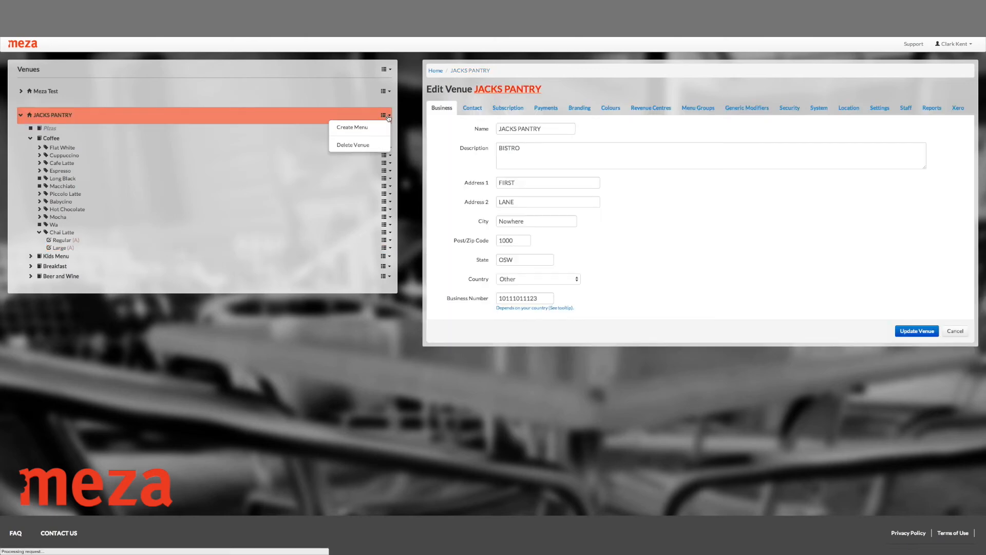
left_click(357, 128)
left_click(520, 132)
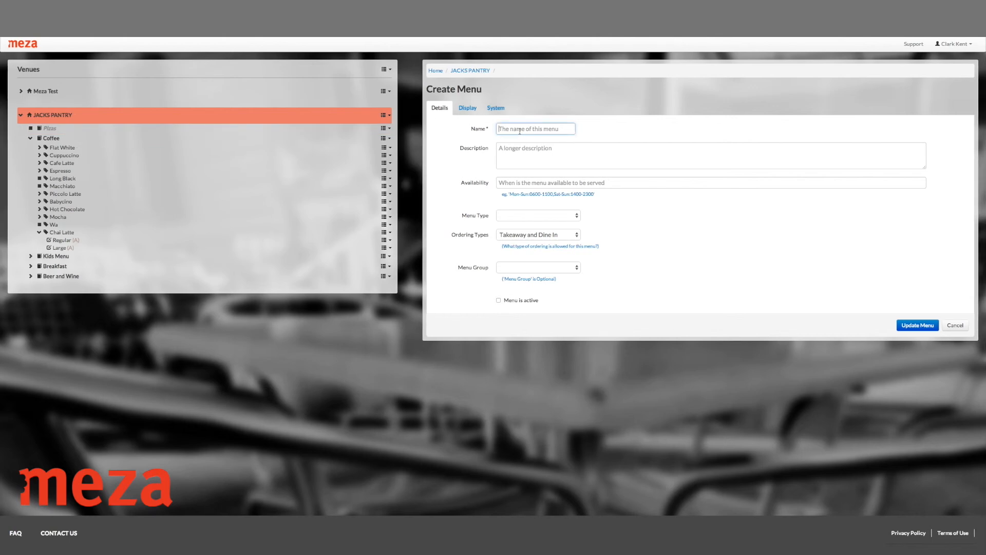
type("Lunch")
Step: Set the Lunch menu's availability to Mon-Sun:0600-1100, copied from the example text under the field
left_click(526, 182)
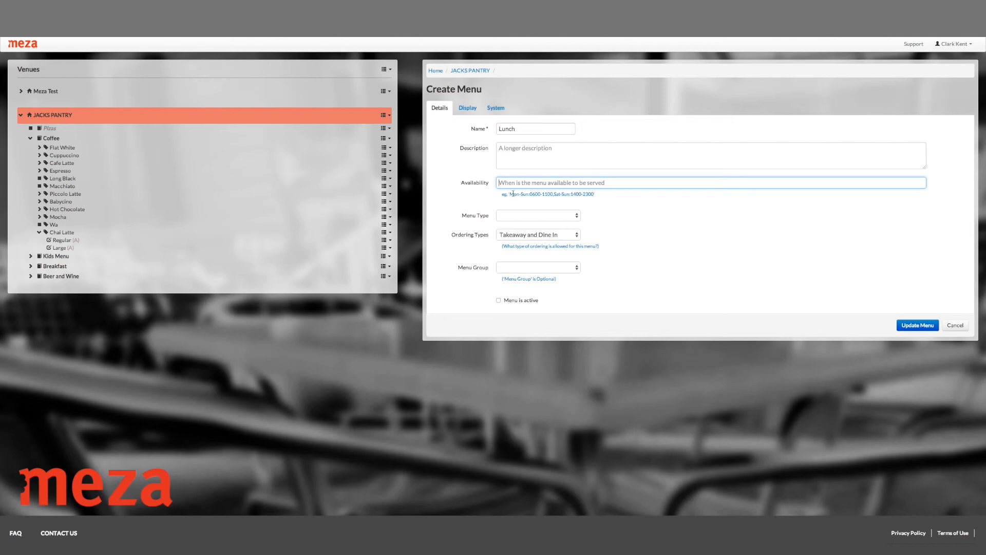
left_click_drag(511, 194, 552, 194)
key("ctrl+c")
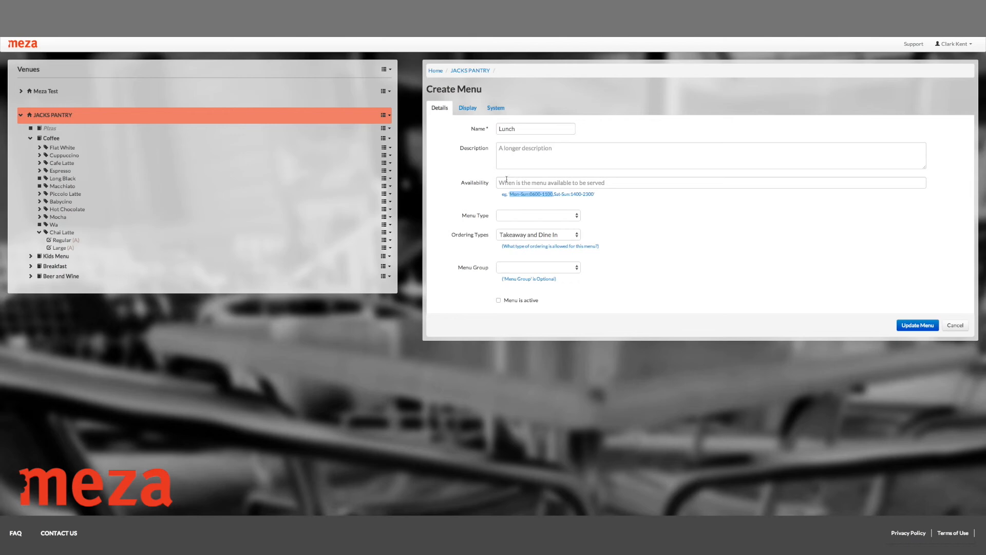
left_click(507, 180)
key("ctrl+v")
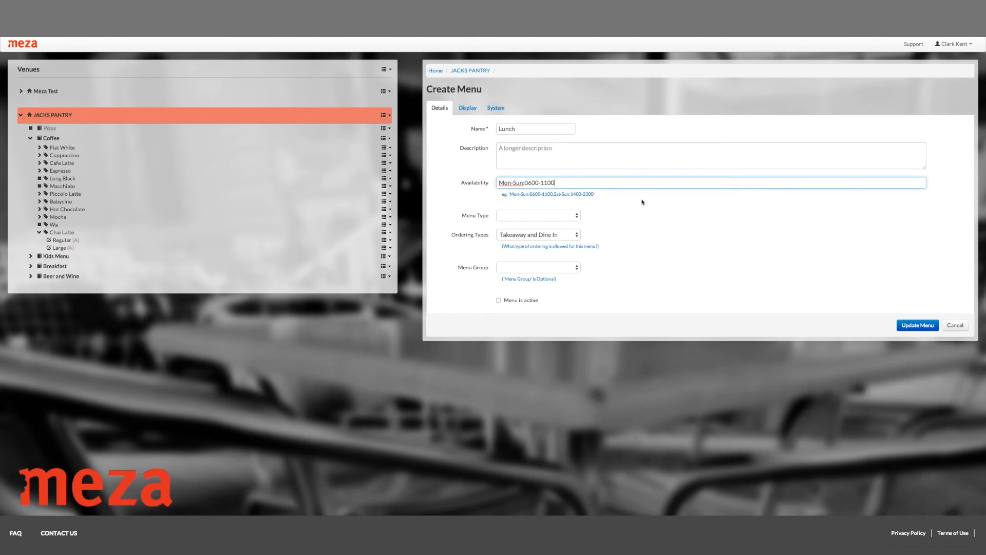
left_click(540, 195)
scroll(667, 218, "left", 2)
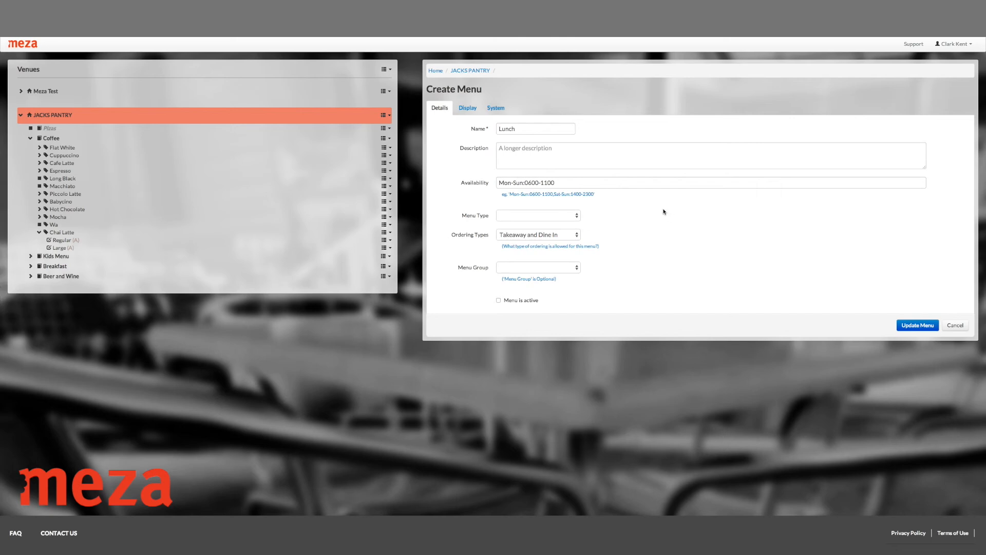
scroll(512, 184, "up", 1)
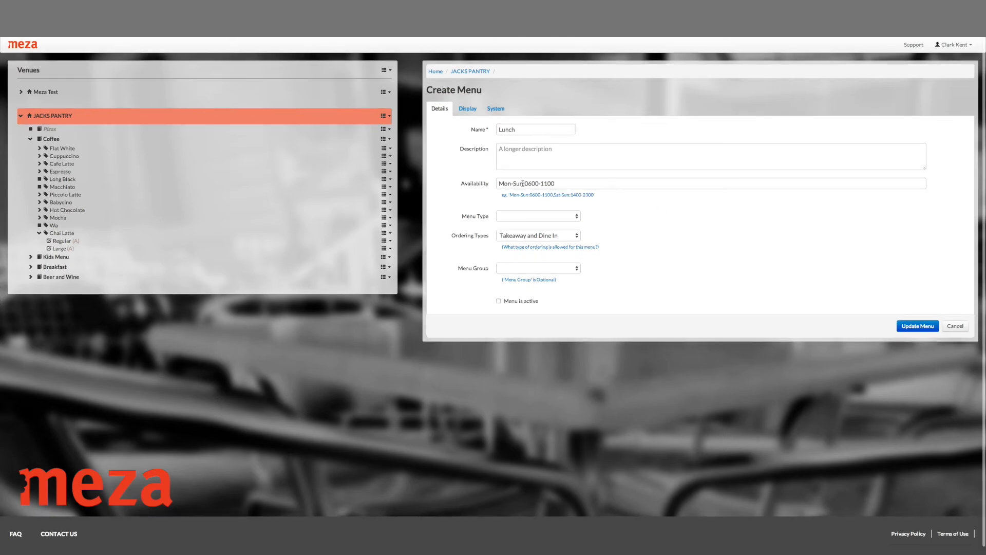
left_click_drag(524, 183, 514, 184)
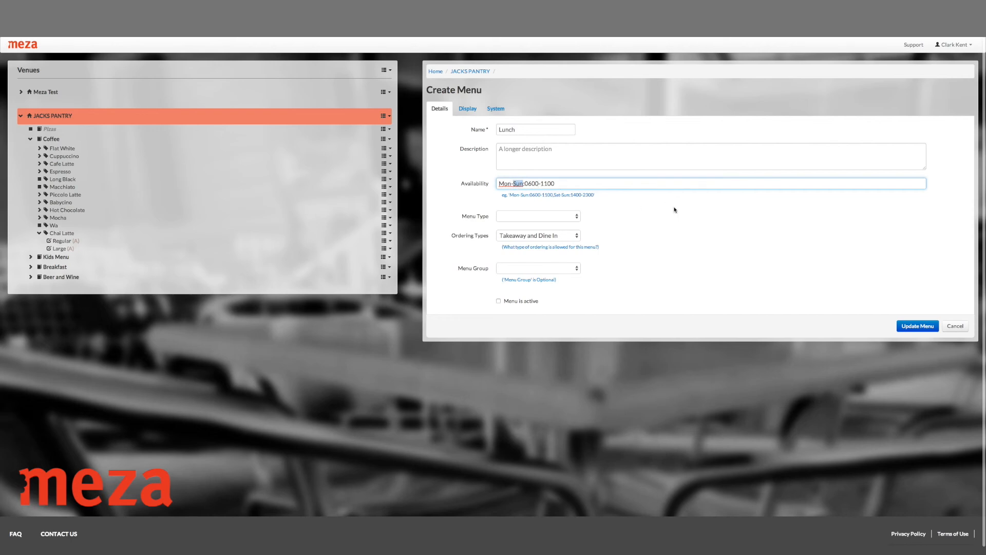
Step: Set the new menu's menu type to Lunch
left_click(576, 217)
left_click(577, 218)
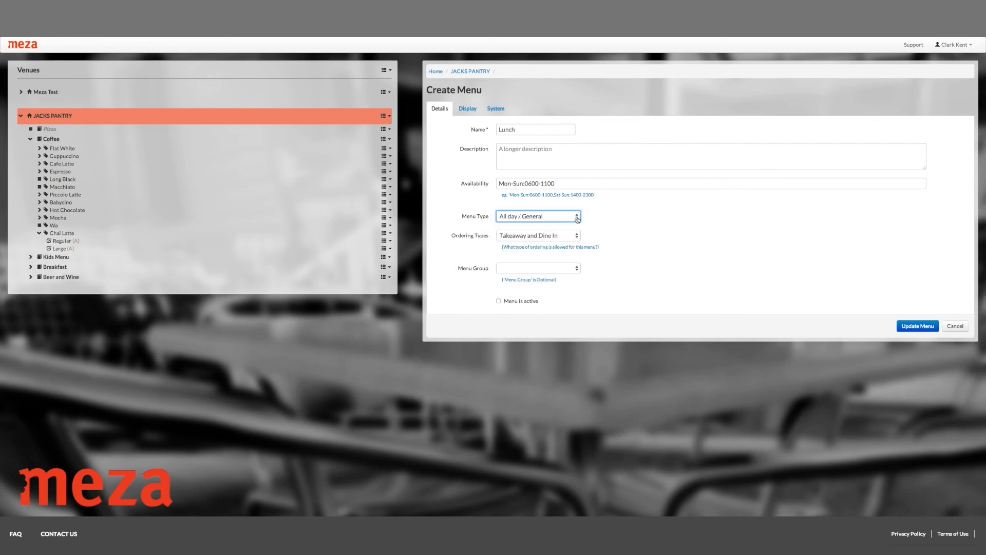
left_click(578, 219)
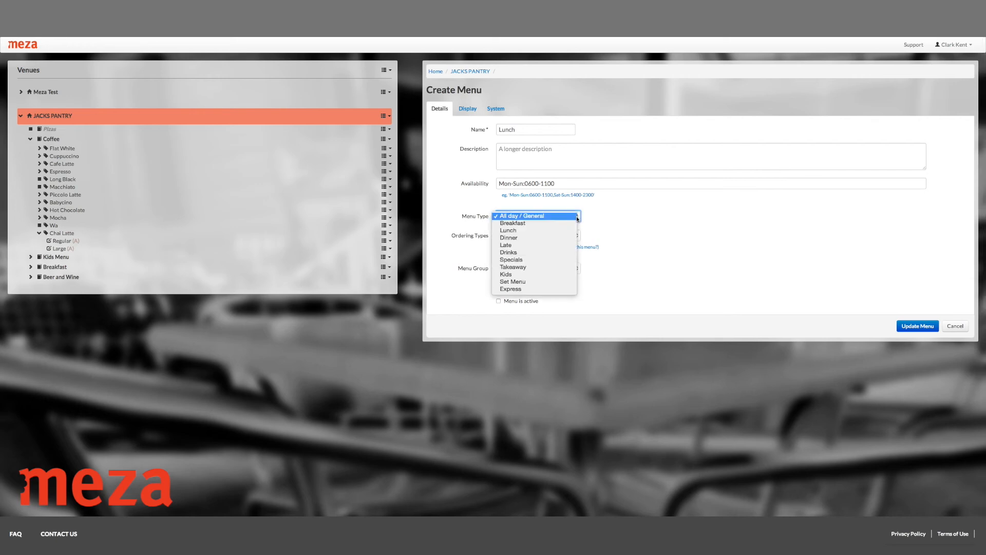
left_click(564, 230)
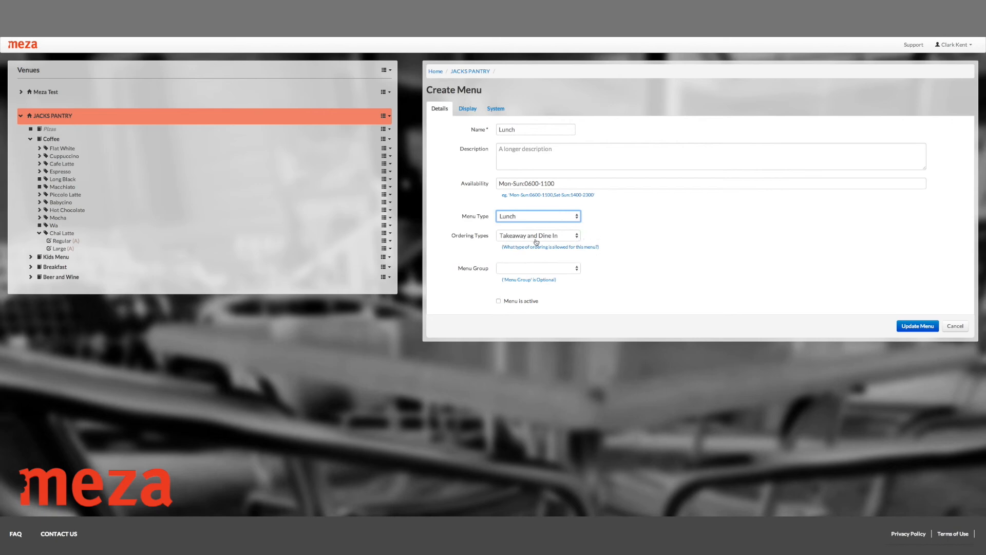
Step: Assign the menu to the Lunch menu group and save it as an active menu
left_click(578, 268)
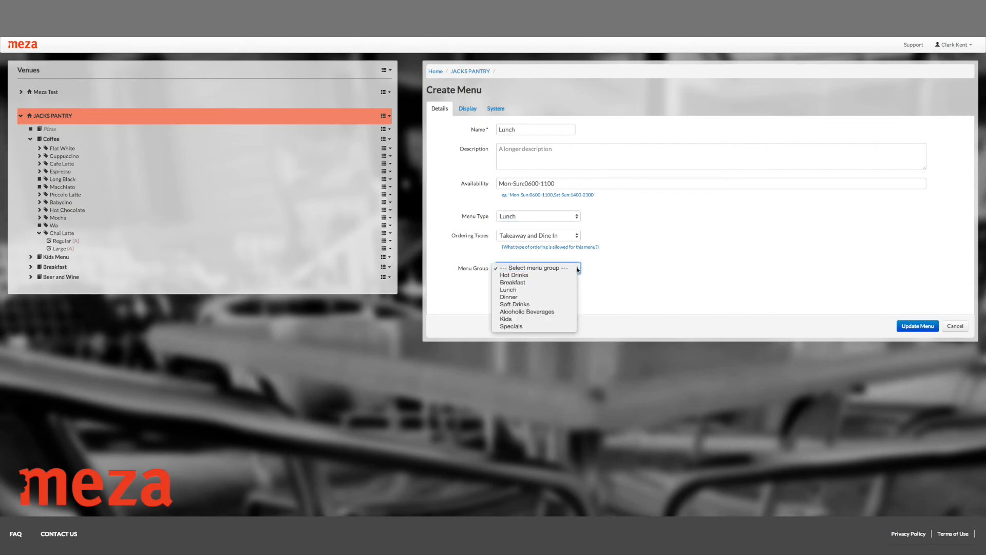
left_click(548, 291)
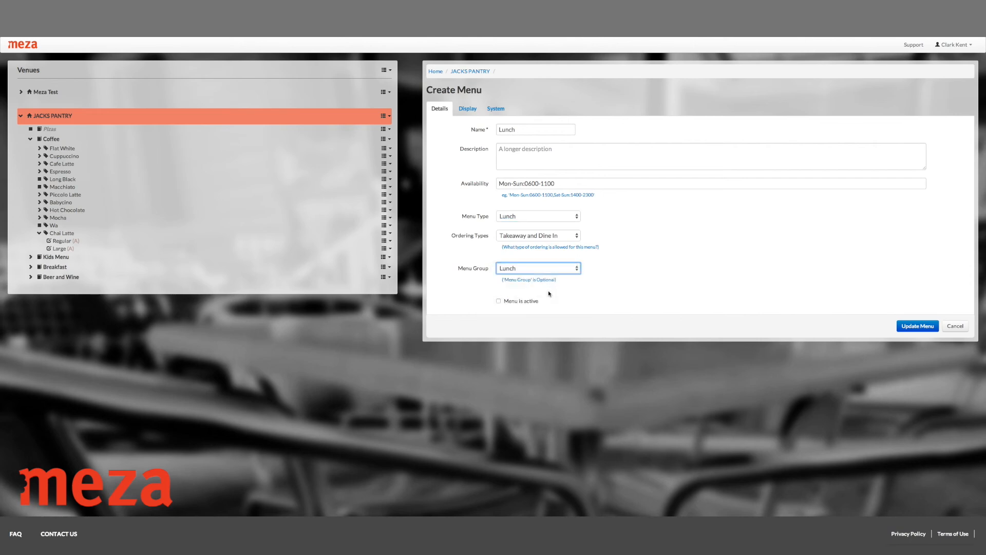
left_click(499, 301)
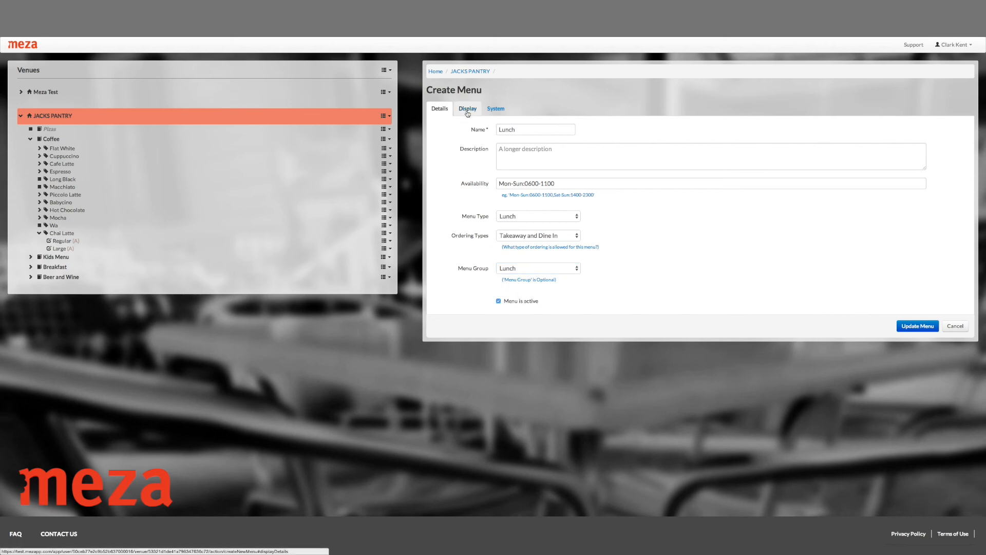
left_click(926, 331)
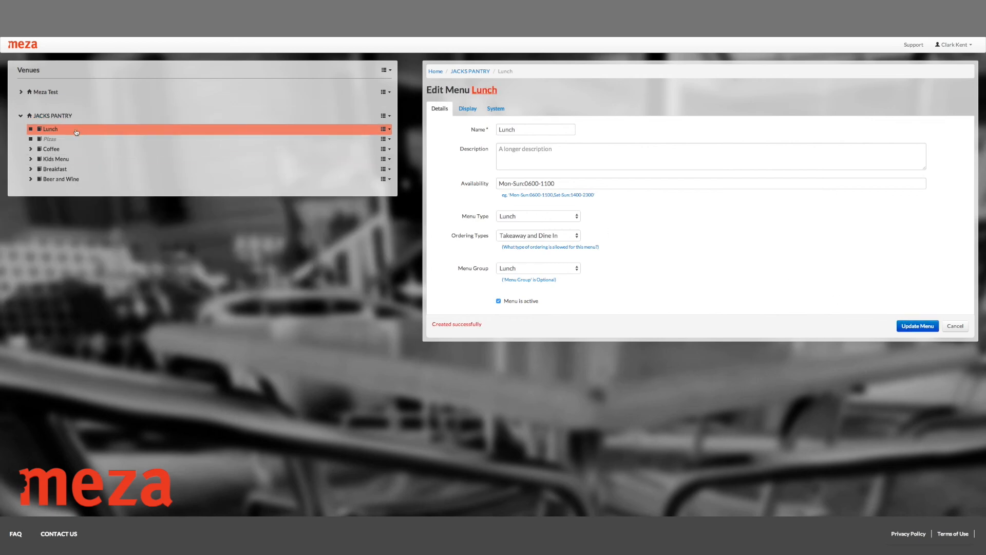
left_click(389, 130)
left_click(351, 144)
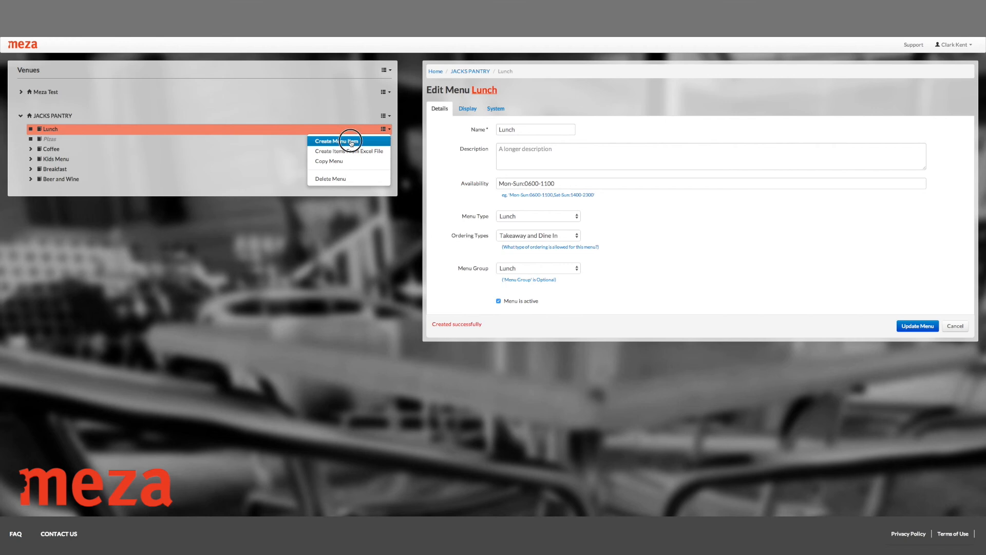
left_click(542, 106)
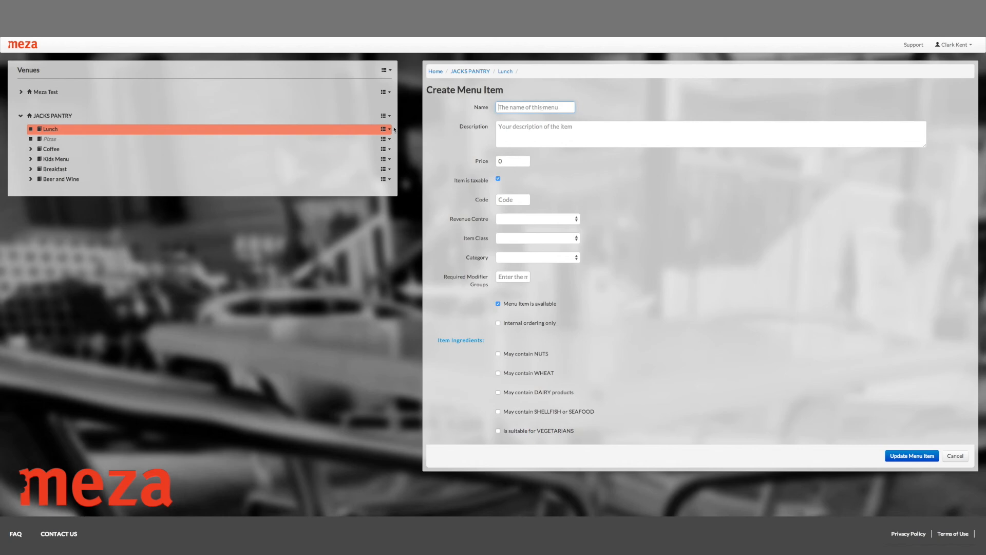
Step: Duplicate the Flat White item, together with its modifiers, in the Coffee menu
left_click(31, 150)
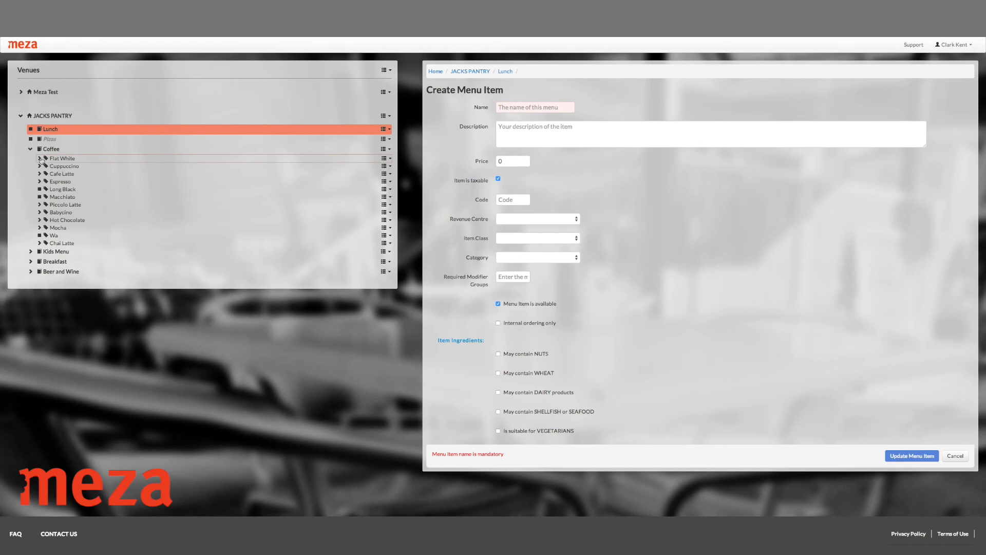
left_click(41, 158)
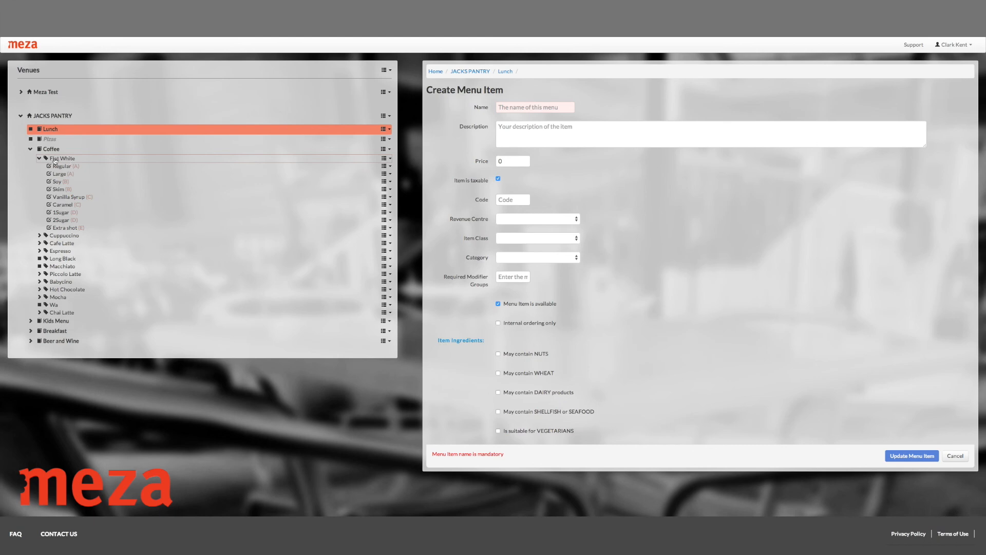
left_click(390, 159)
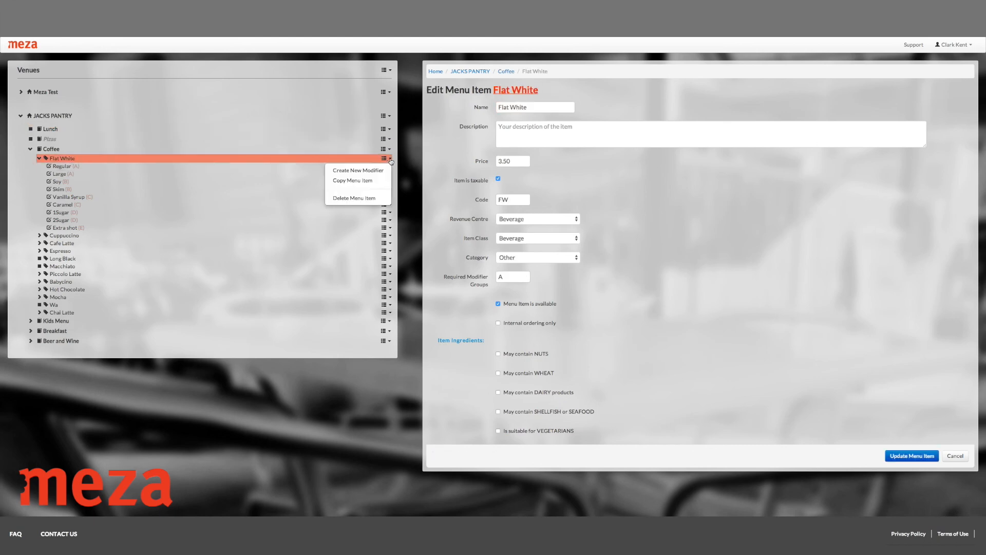
left_click(368, 180)
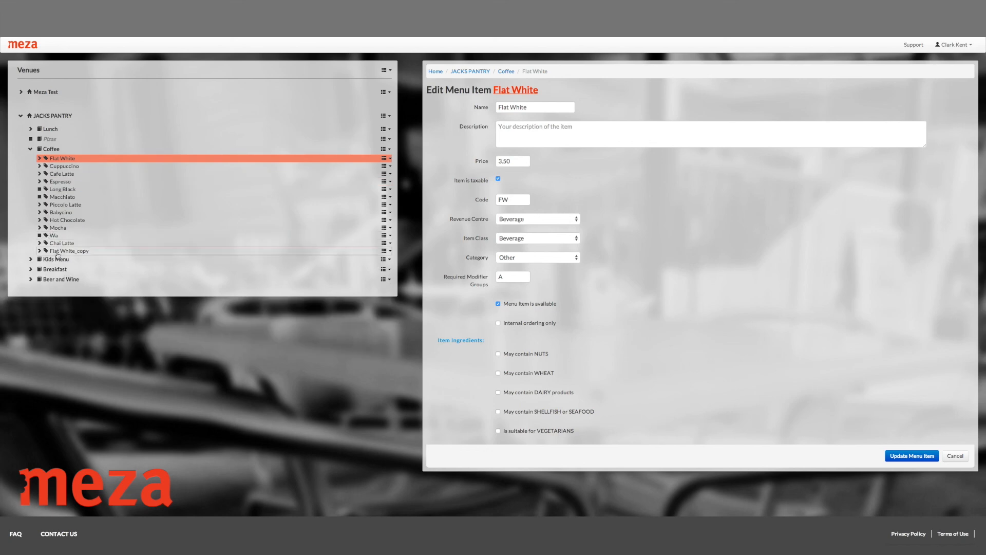
Step: Rename the copy of Flat White to Long Black, save it and expand its list of modifiers
left_click(70, 251)
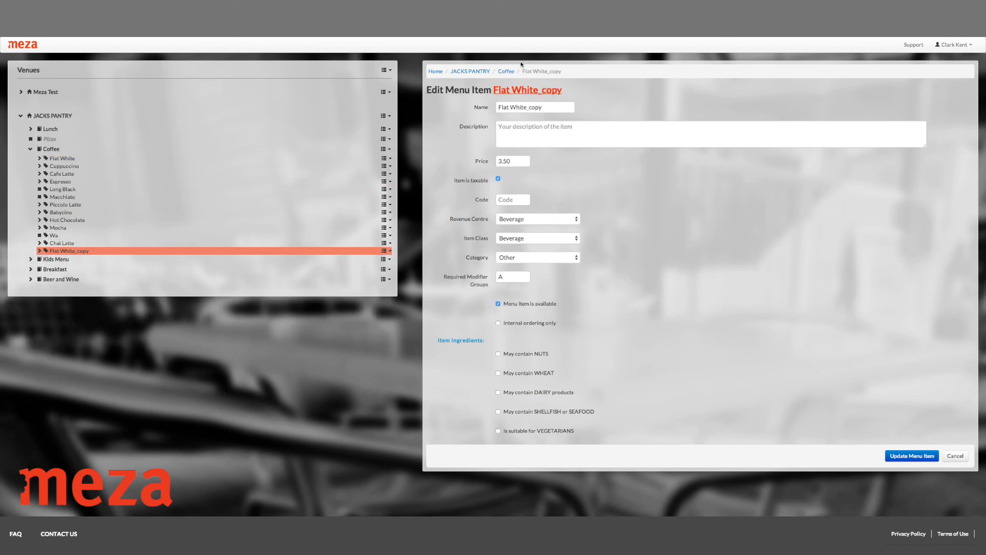
triple_click(546, 105)
key("BackSpace")
type("Long Black")
left_click(905, 456)
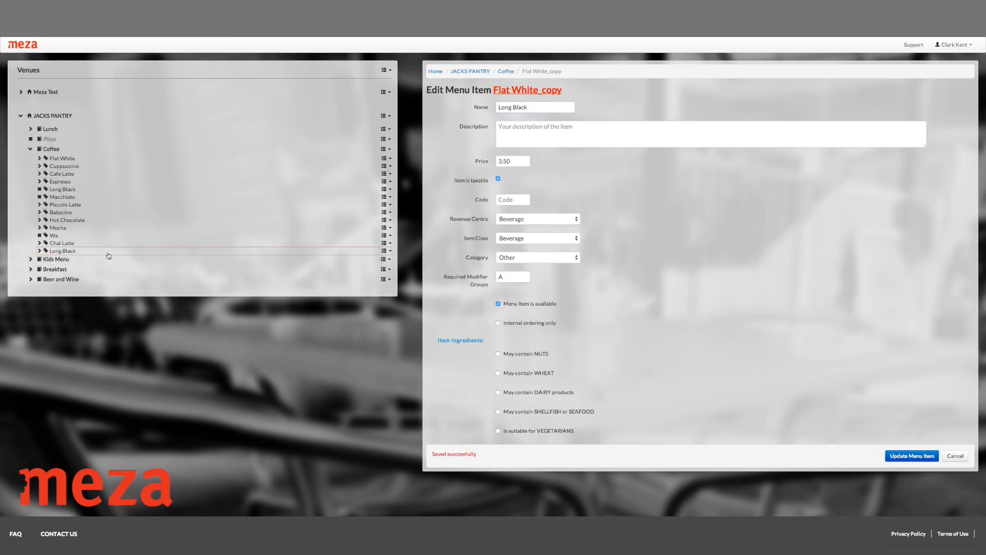
left_click(45, 251)
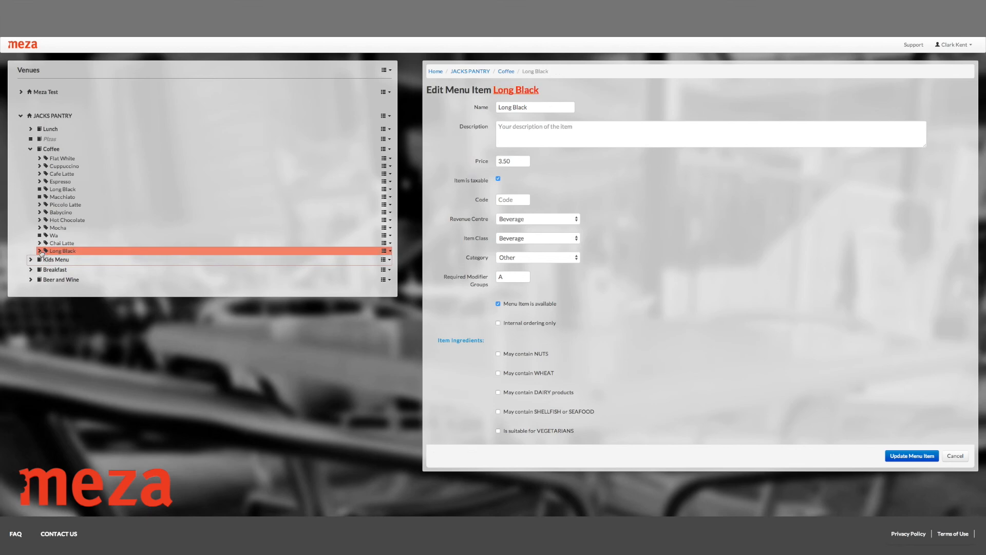
left_click(39, 251)
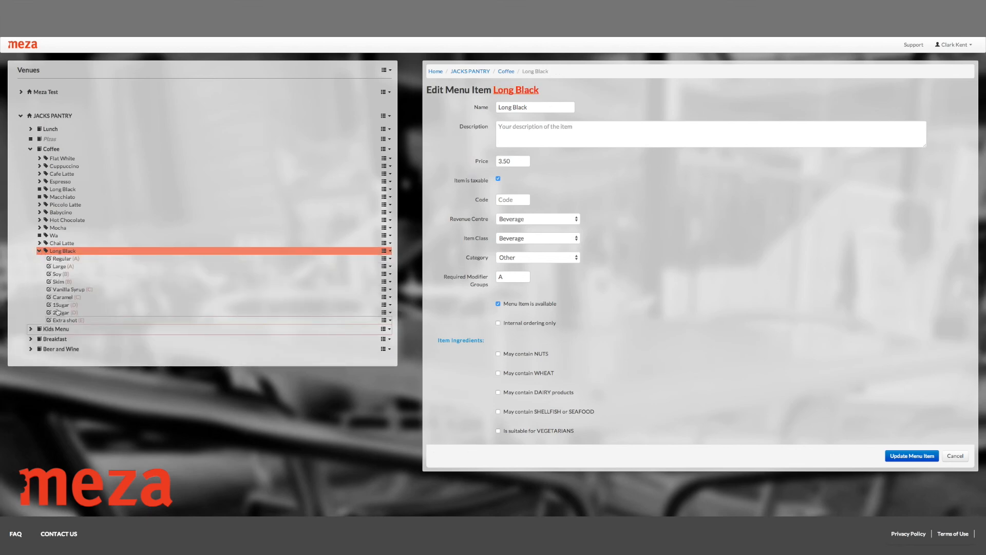